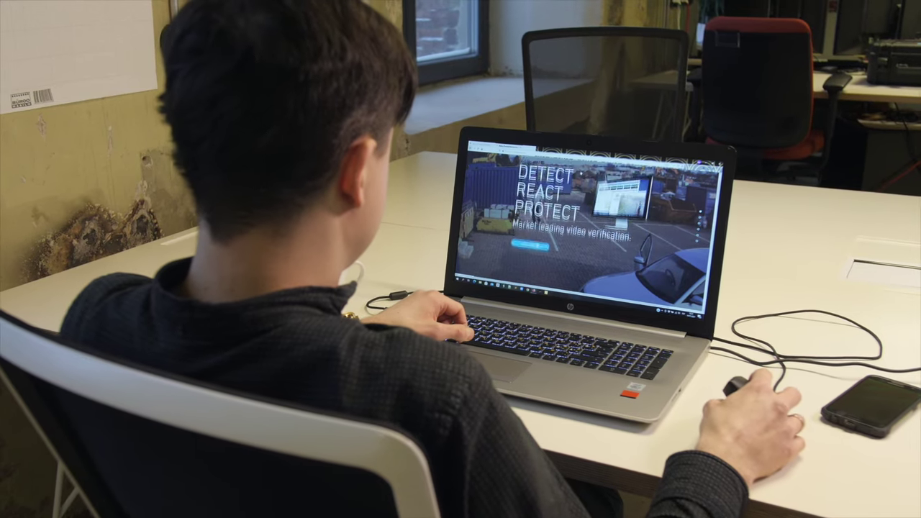
Step: Scroll the Reconeyez homepage down past Benefits to the Request Demo and Partners sections
scroll(583, 231, "down", 10)
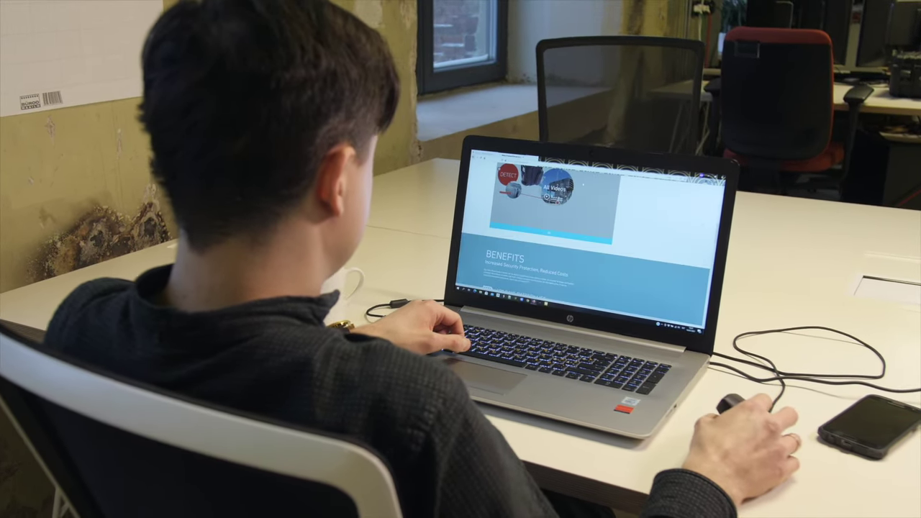
scroll(583, 230, "down", 10)
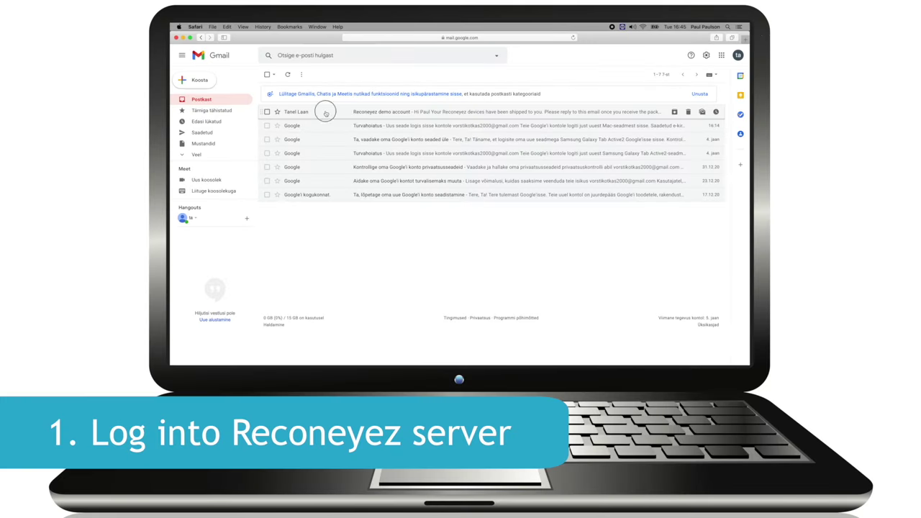
Step: Open the 'Reconeyez demo account' email and select its demo.reconeyez.com server login link
left_click(325, 113)
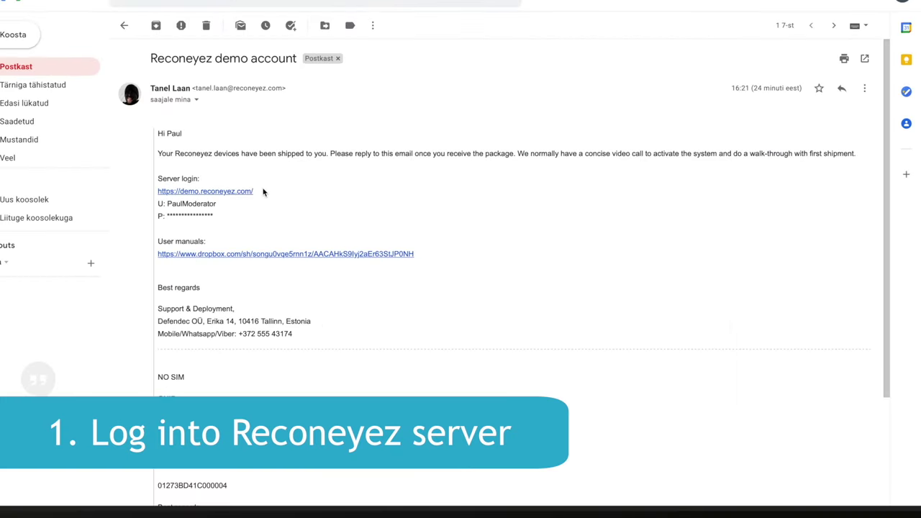
left_click_drag(263, 191, 176, 190)
key("super+c")
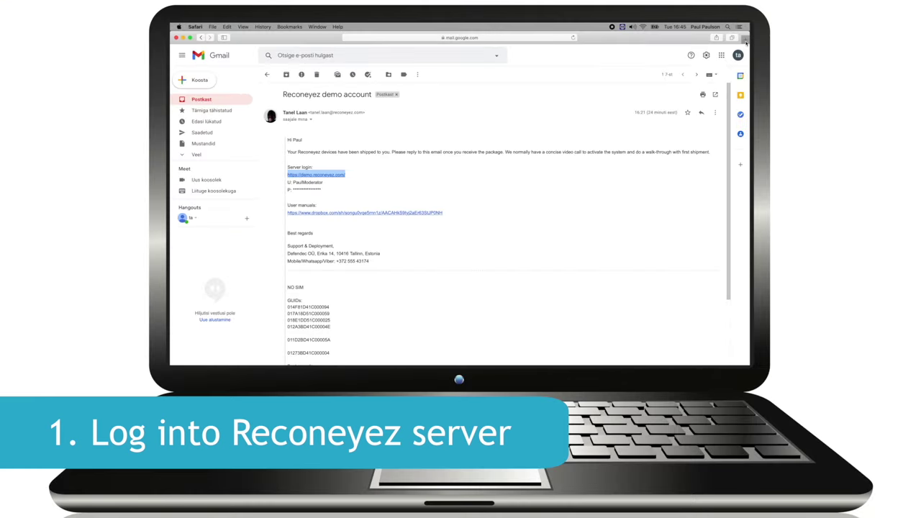
Step: Load the copied Reconeyez demo server address in a new Safari tab
left_click(746, 39)
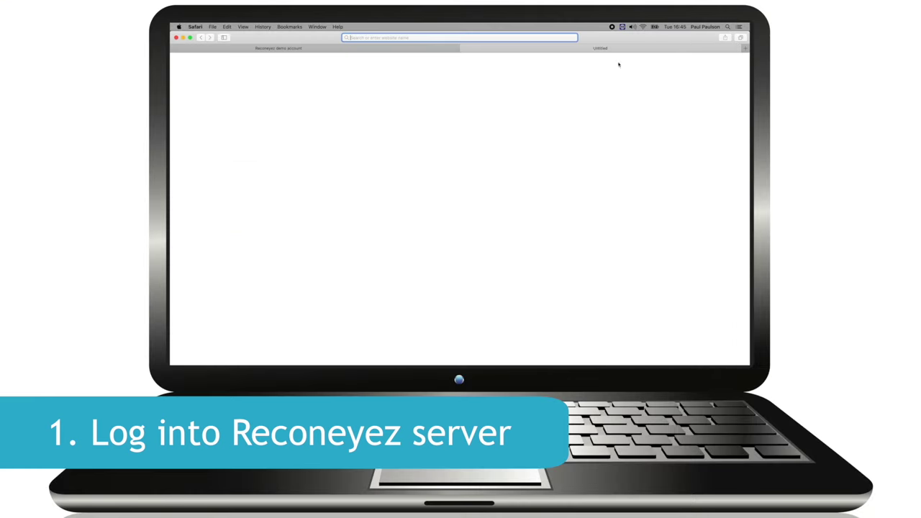
key("super+v")
key("Return")
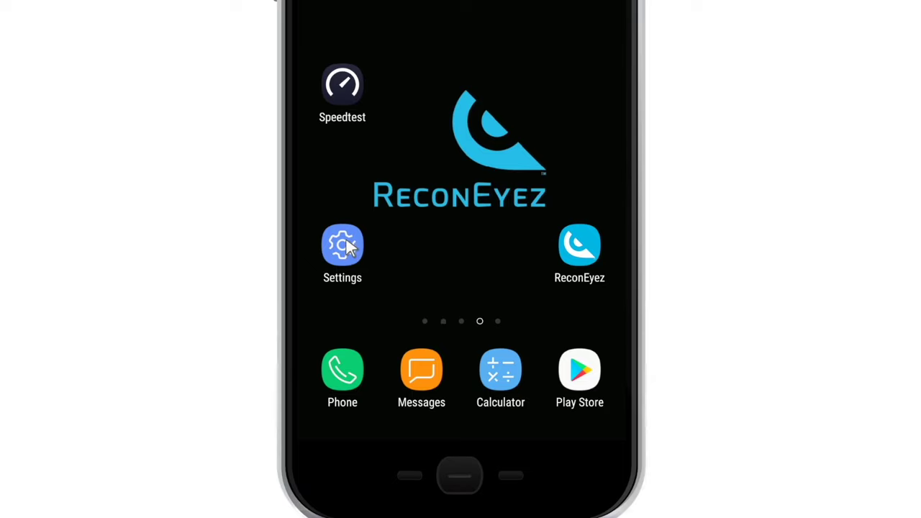
Step: Go to Other security settings under Lock screen and security in Android Settings
left_click(342, 245)
scroll(357, 249, "down", 1)
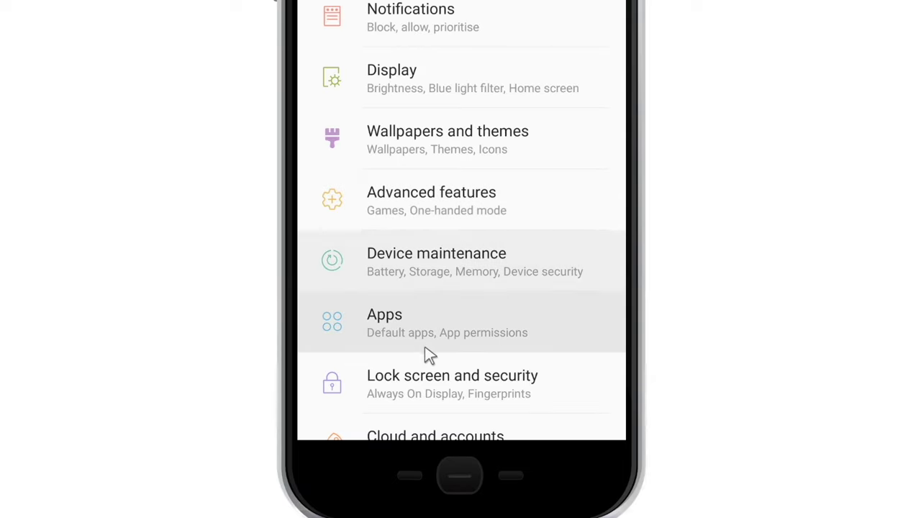
left_click(438, 382)
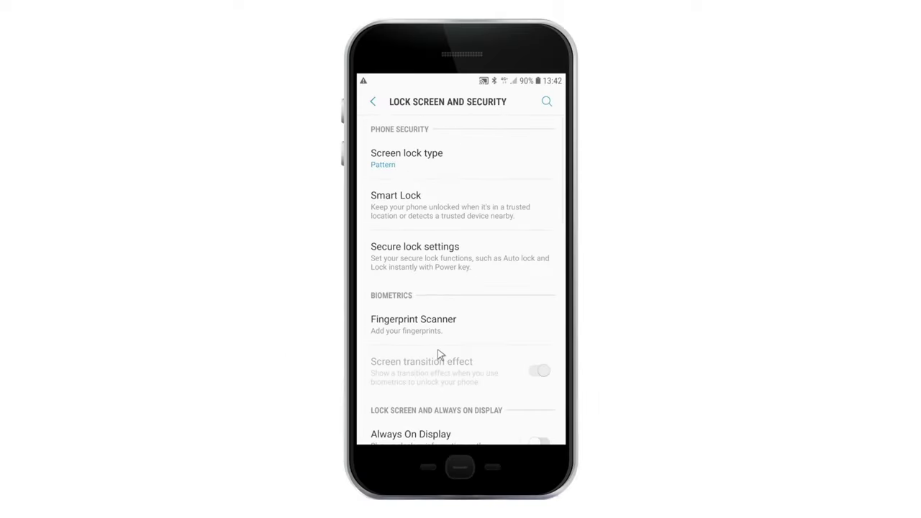
scroll(440, 354, "down", 10)
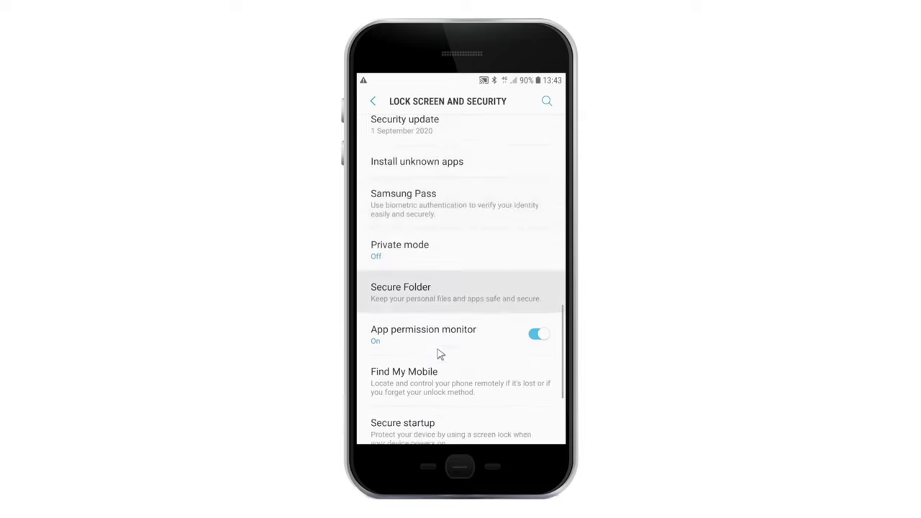
scroll(438, 354, "down", 4)
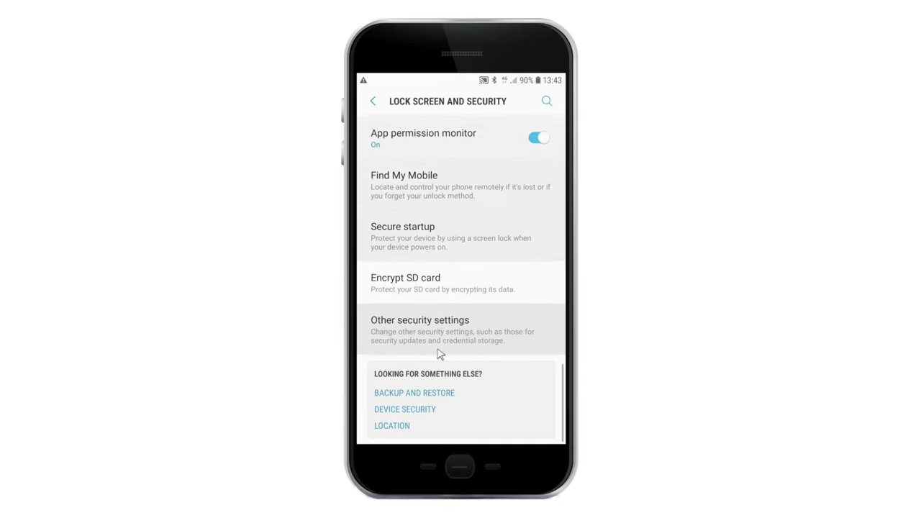
left_click(394, 328)
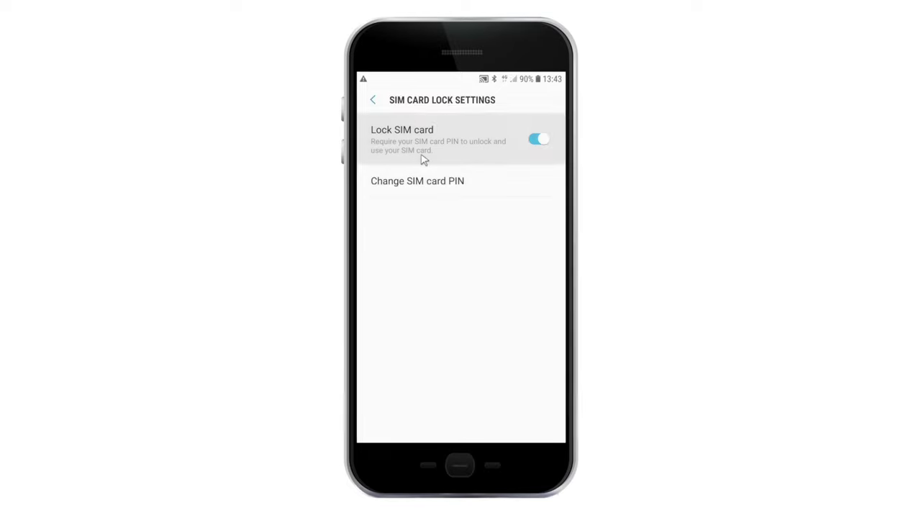
Step: Switch Lock SIM card off, confirm with the SIM PIN, and back out to the main list
left_click(423, 159)
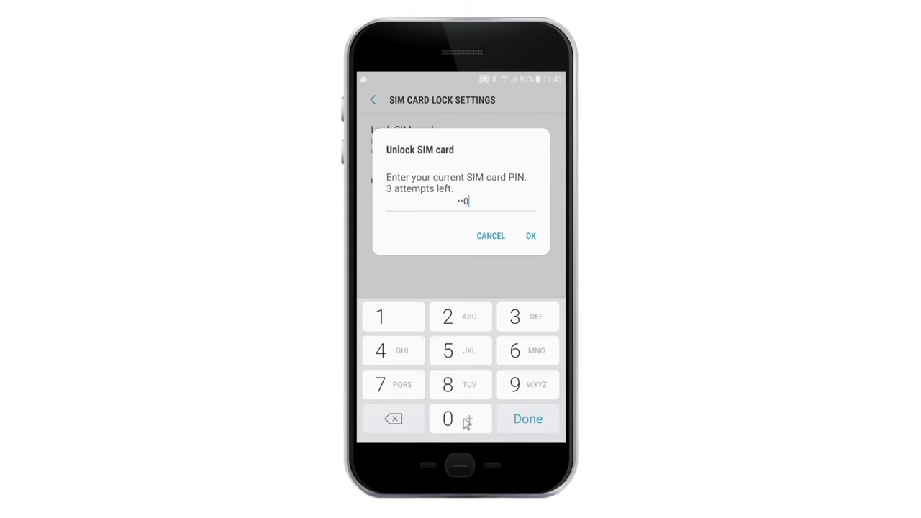
left_click(530, 236)
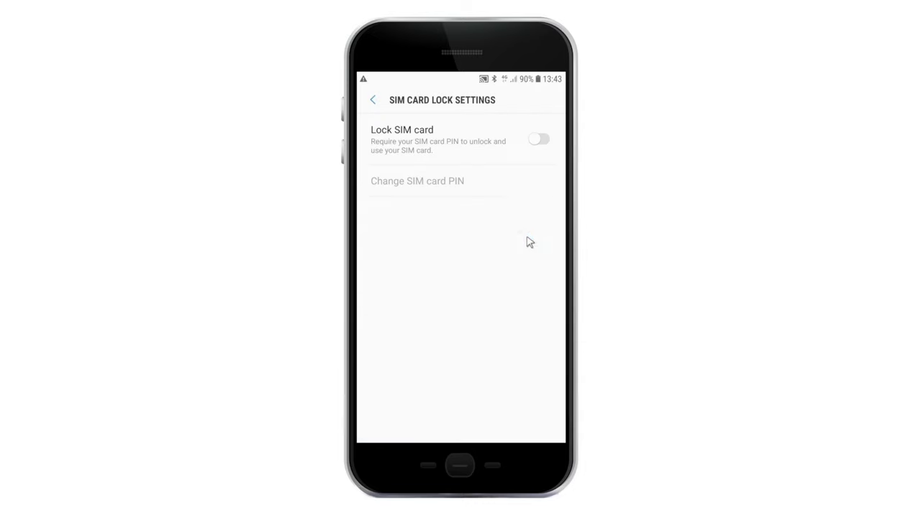
left_click(376, 102)
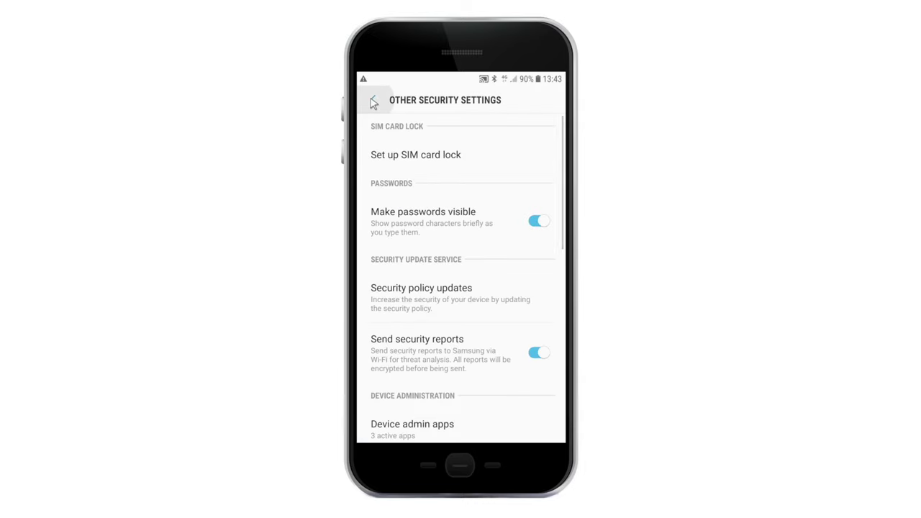
left_click(374, 102)
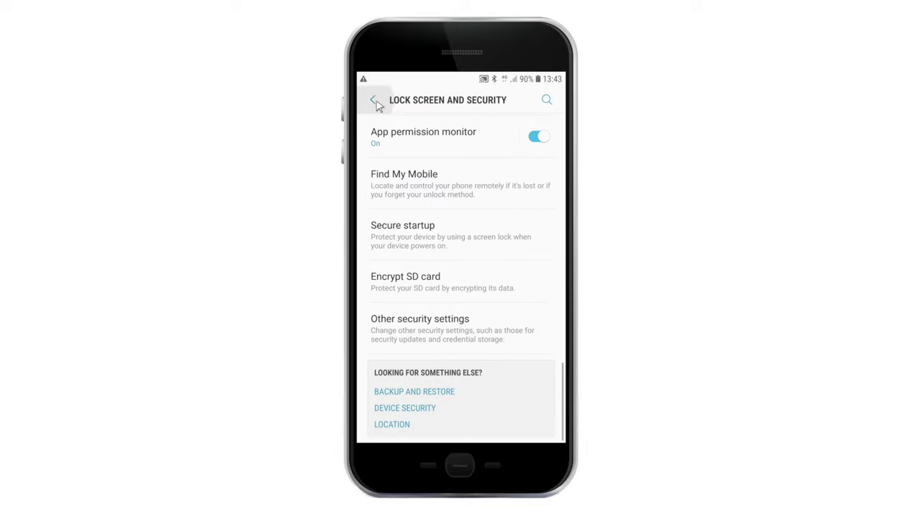
left_click(373, 101)
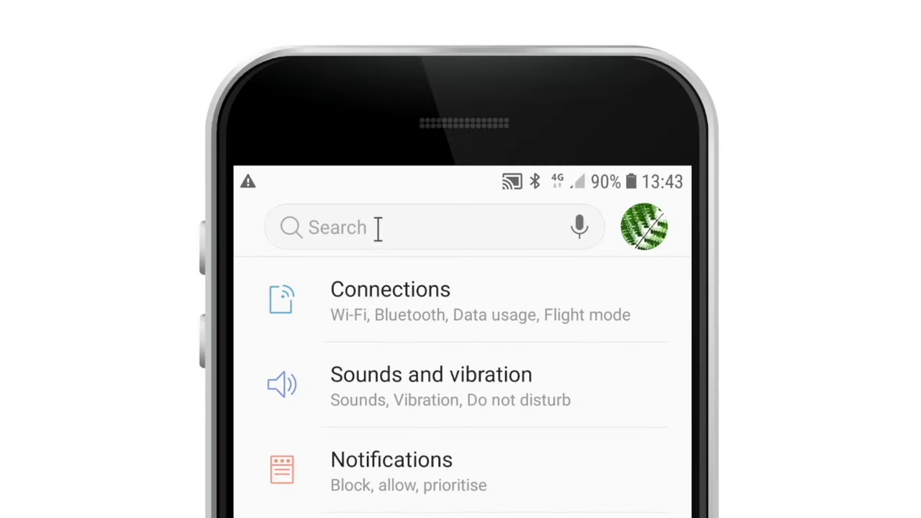
Step: Search Settings for 'sim' and open the Set up SIM card lock result
left_click(347, 225)
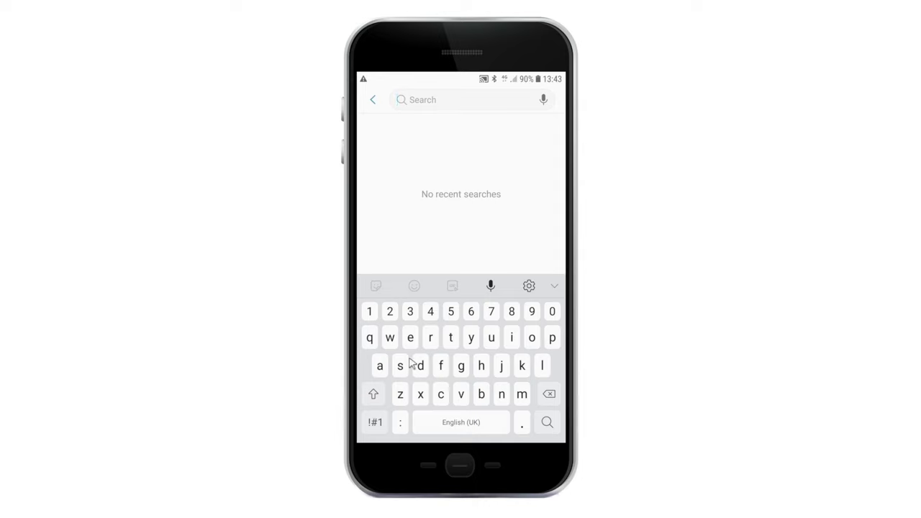
left_click(400, 366)
left_click(512, 338)
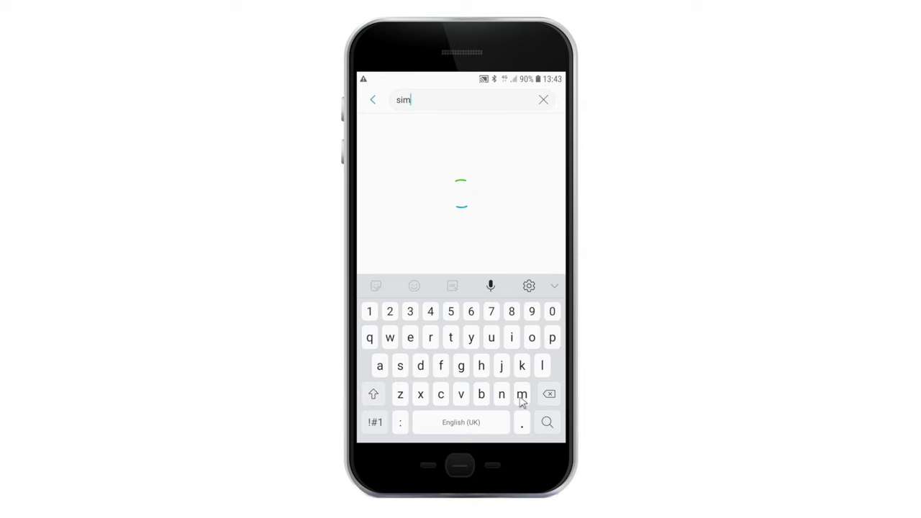
left_click(421, 246)
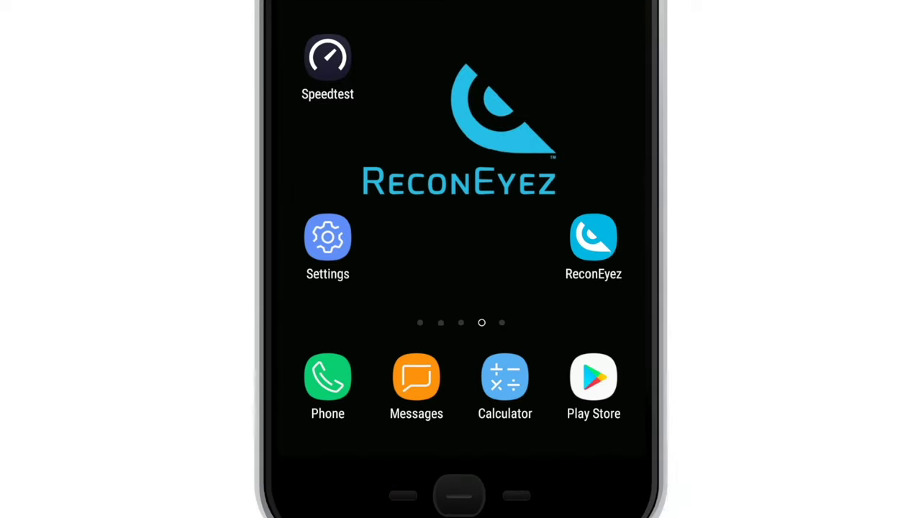
Step: Set Connections > Mobile networks > Network operators to select automatically
left_click(360, 236)
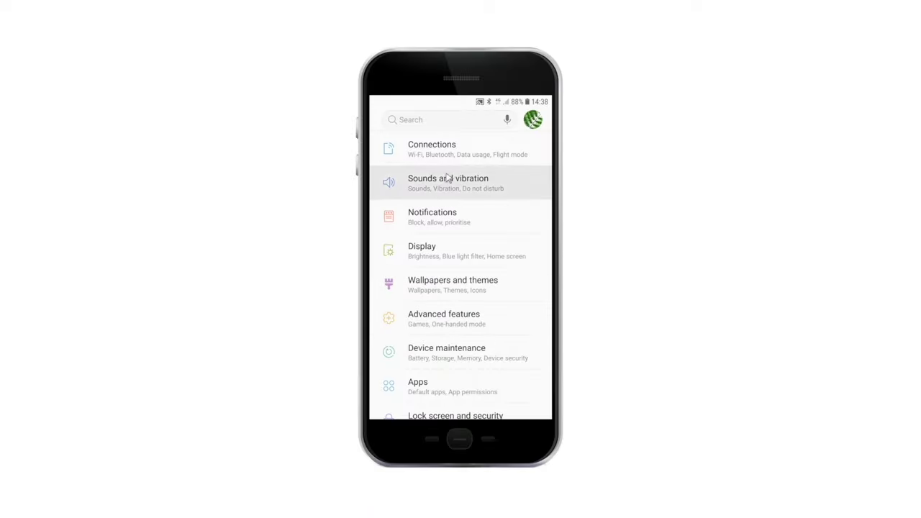
left_click(425, 154)
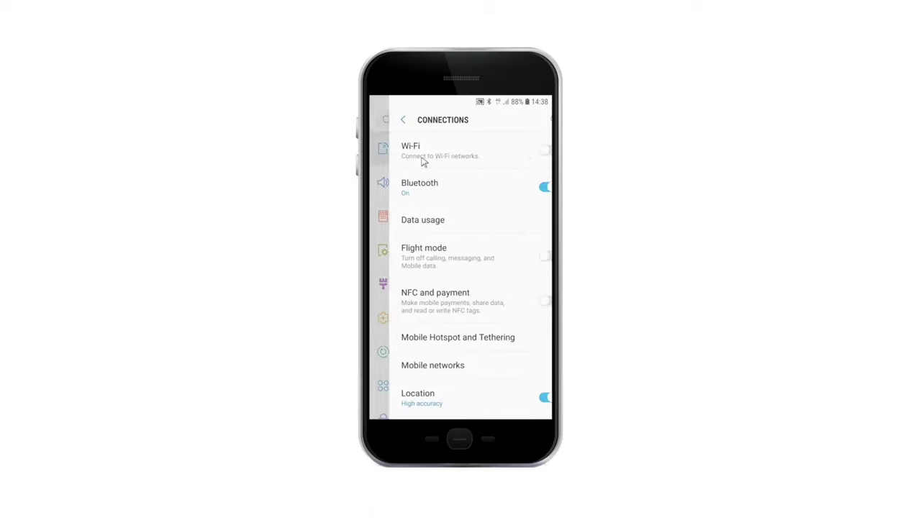
left_click(412, 365)
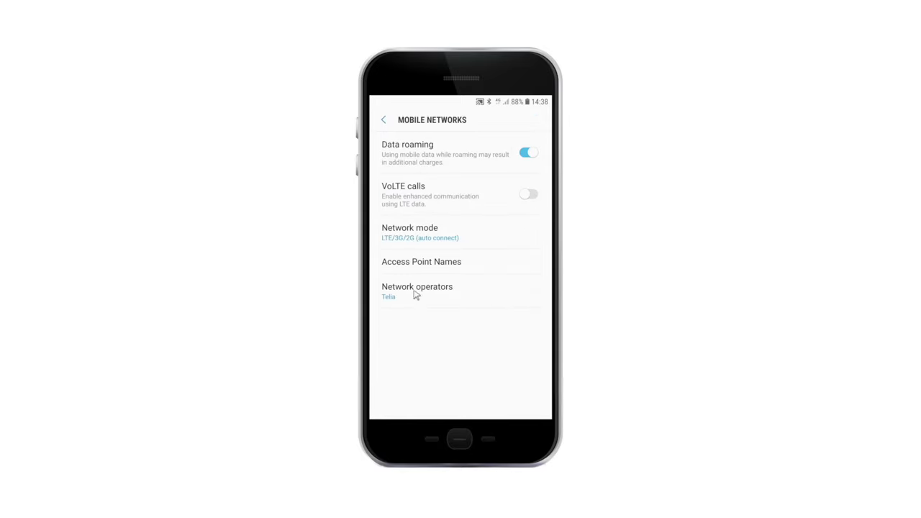
left_click(410, 292)
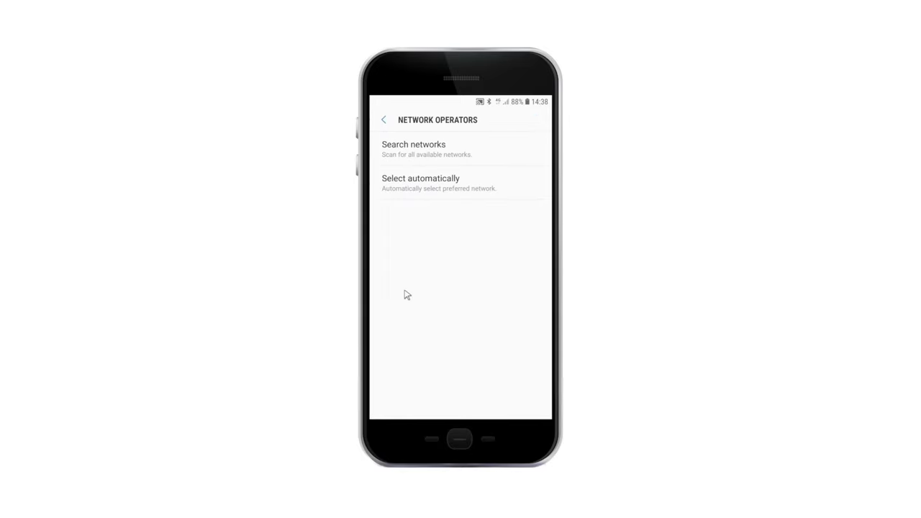
left_click(420, 191)
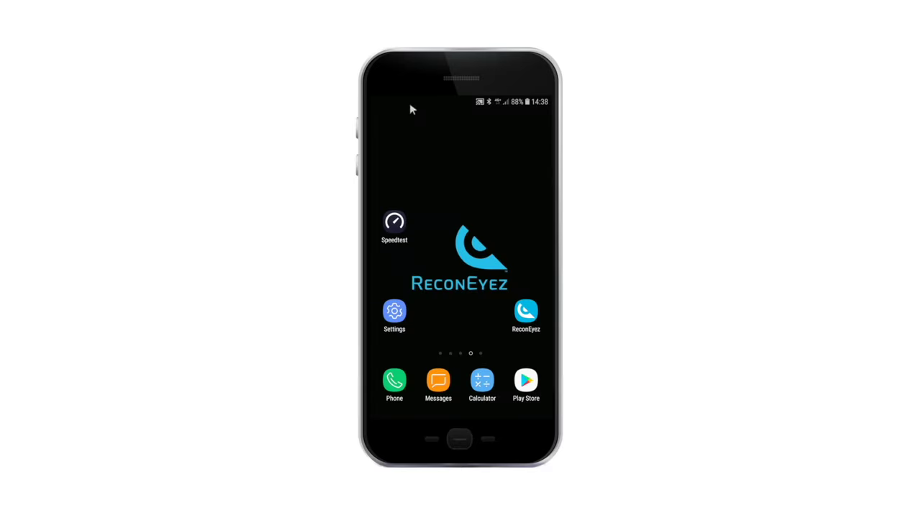
Step: Turn Wi-Fi off from the quick settings panel and check mobile data is on
left_click_drag(410, 103, 409, 166)
left_click(388, 126)
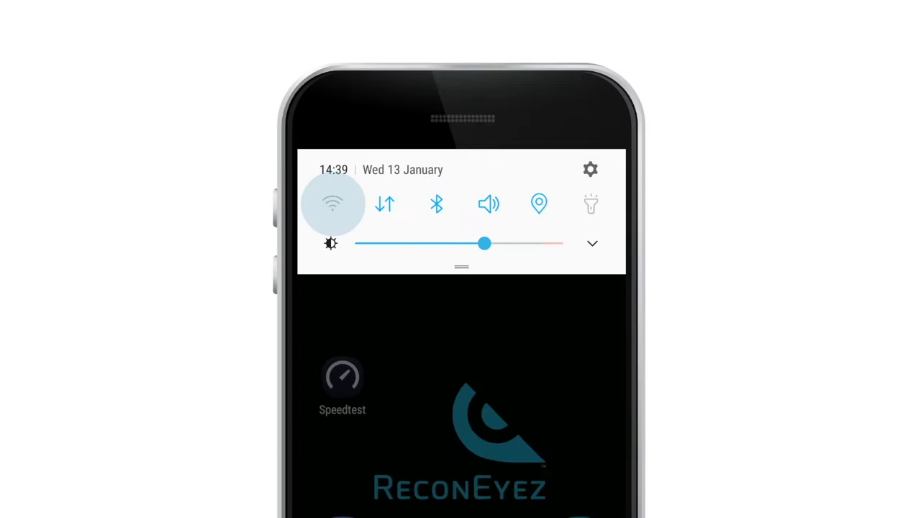
left_click(385, 205)
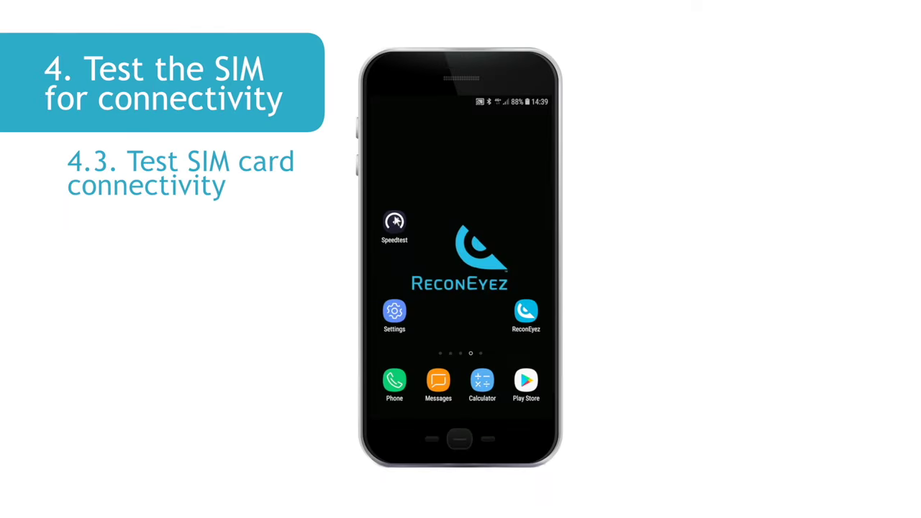
Step: Run a Speedtest over Telia LTE against the Elisa Tallinn server
left_click(394, 221)
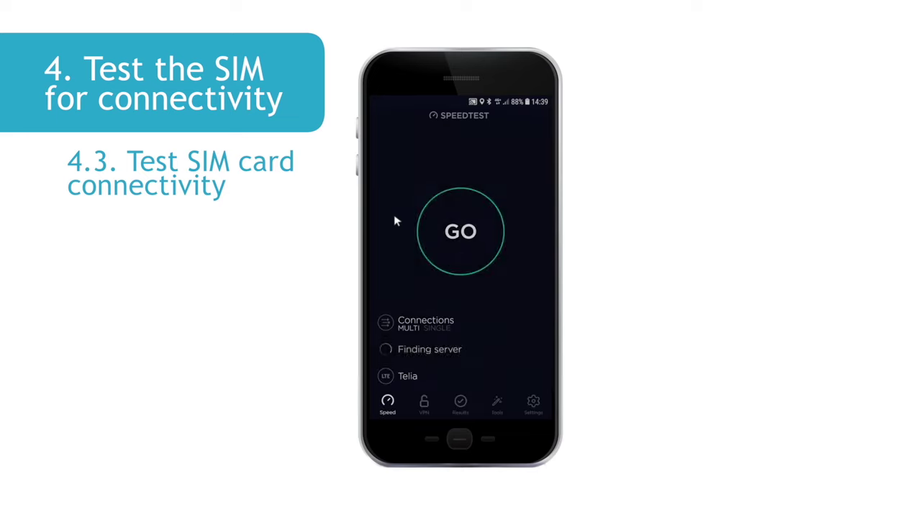
left_click(464, 232)
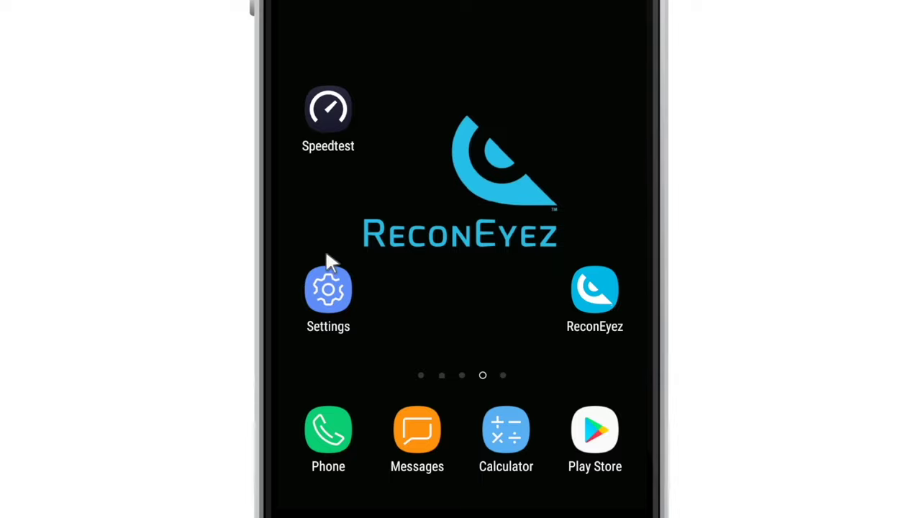
Step: Open the mobile network's Access Point Names list and select the EMT Internet APN
left_click(328, 292)
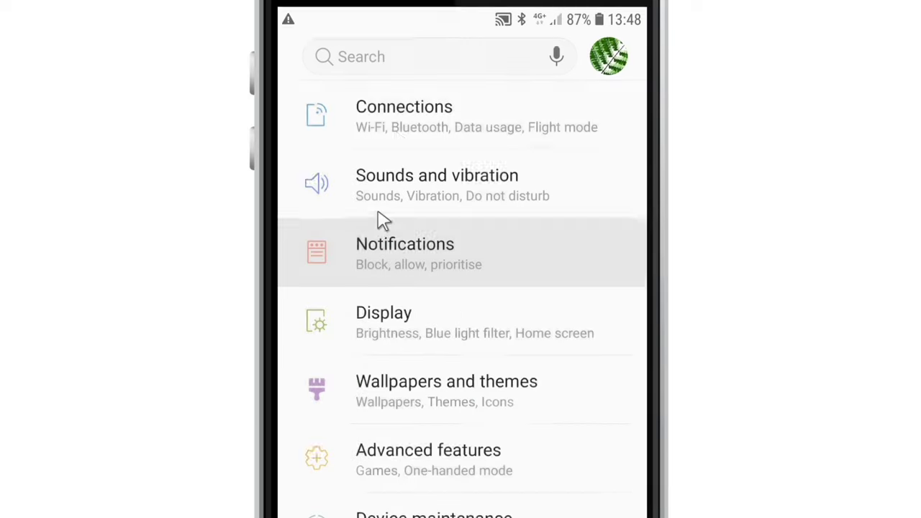
left_click(402, 225)
left_click(361, 288)
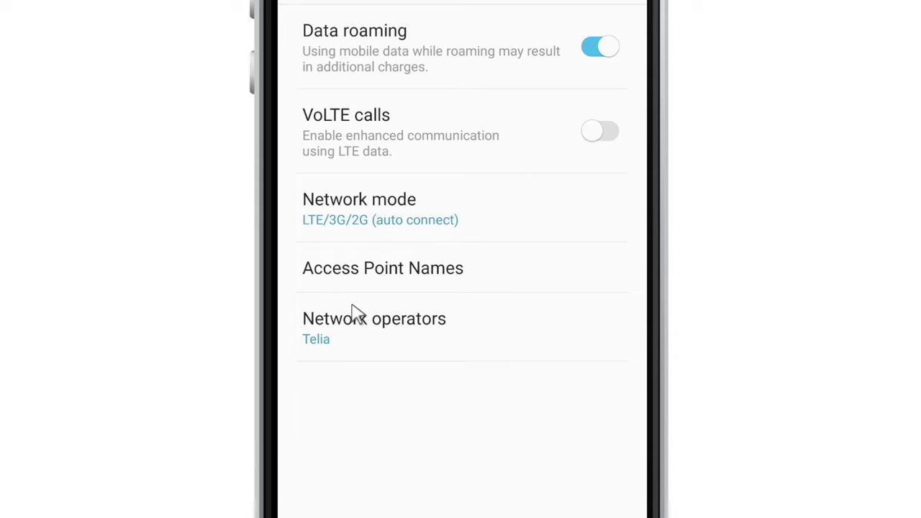
left_click(354, 282)
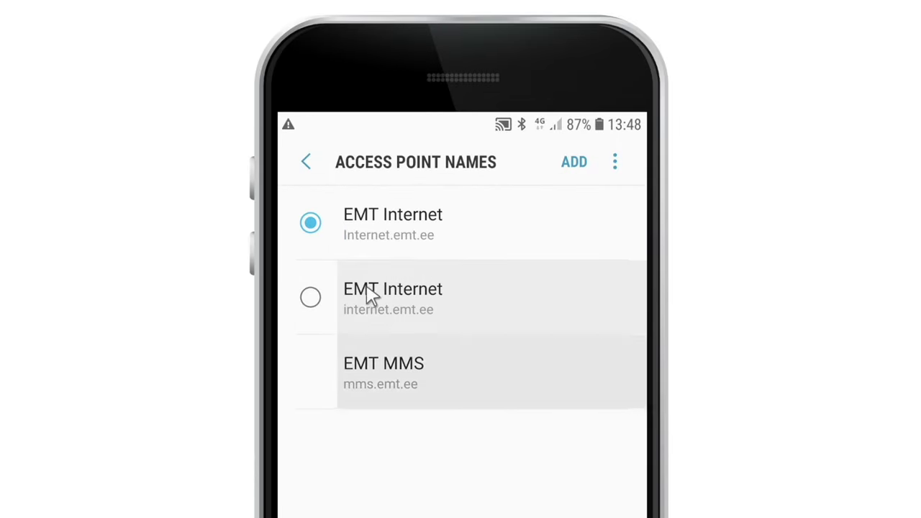
left_click(360, 254)
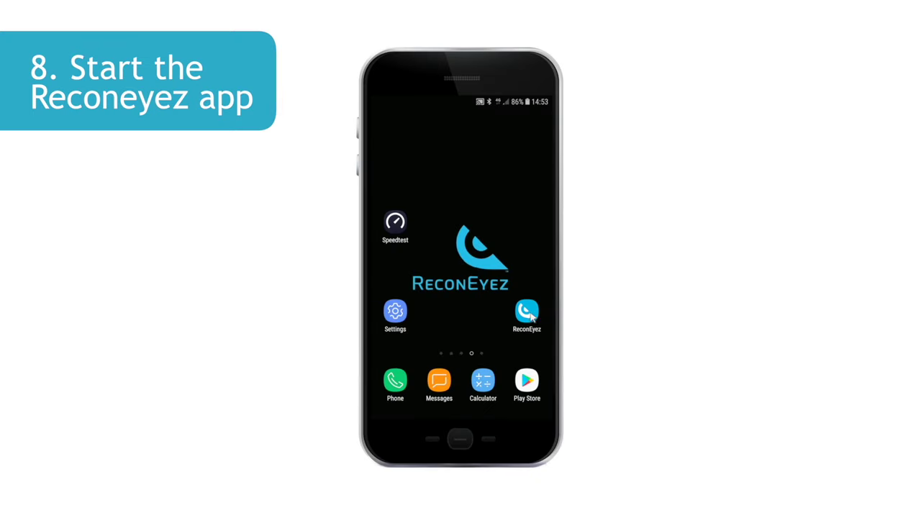
Step: Launch ReconEyez, let it scan for Bridge 19B6, and bring up the account login screen
left_click(527, 312)
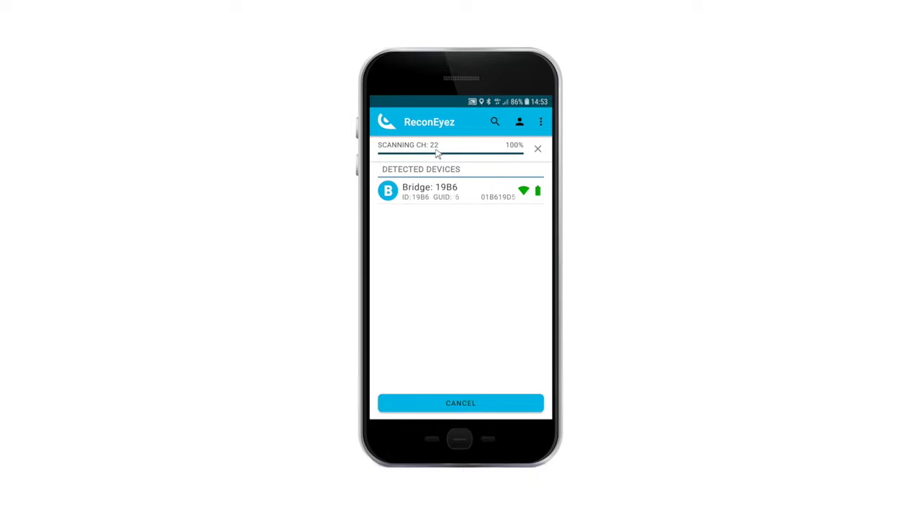
left_click(519, 122)
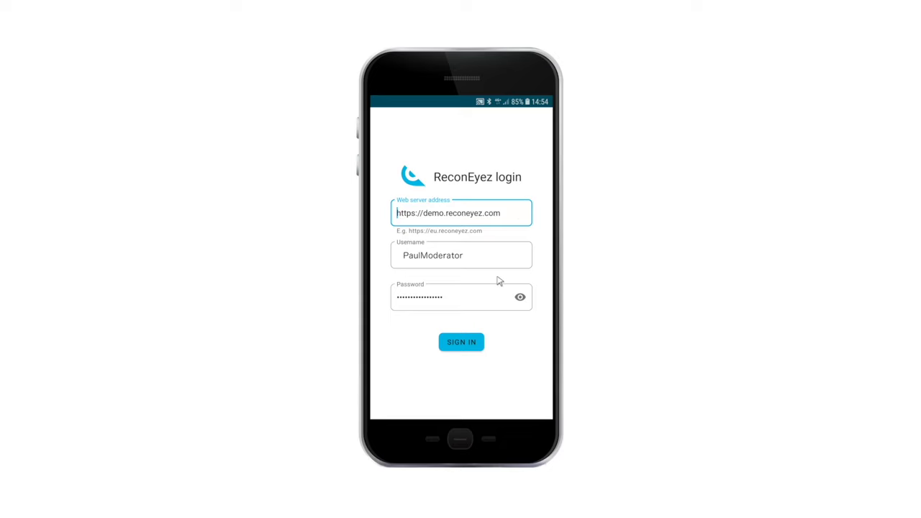
Step: Show the masked password to verify the demo.reconeyez.com login credentials
left_click(520, 300)
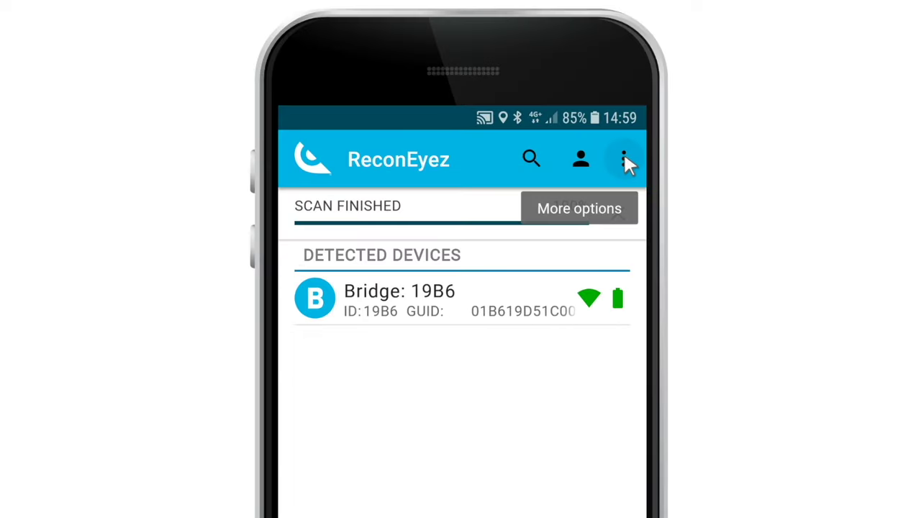
Step: Load the testsystems .nks file as the app certificate and return to the detected devices
left_click(624, 159)
left_click(525, 168)
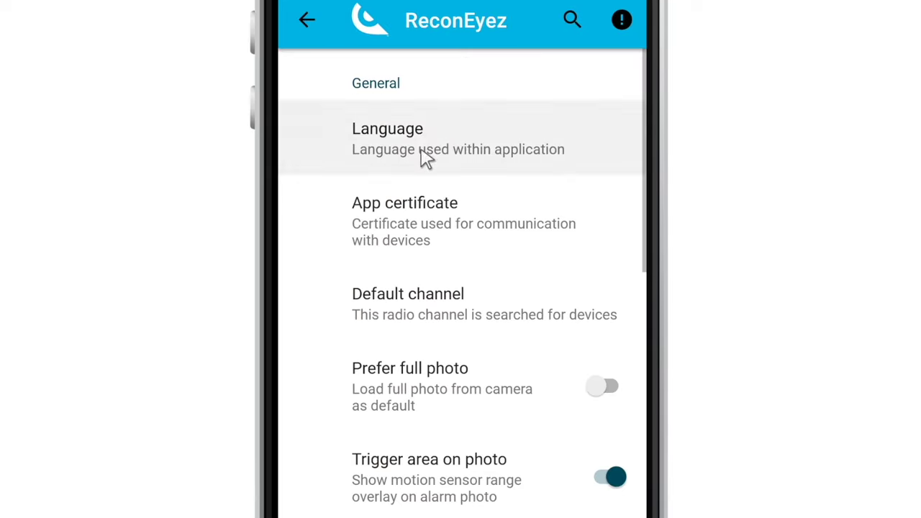
left_click(435, 352)
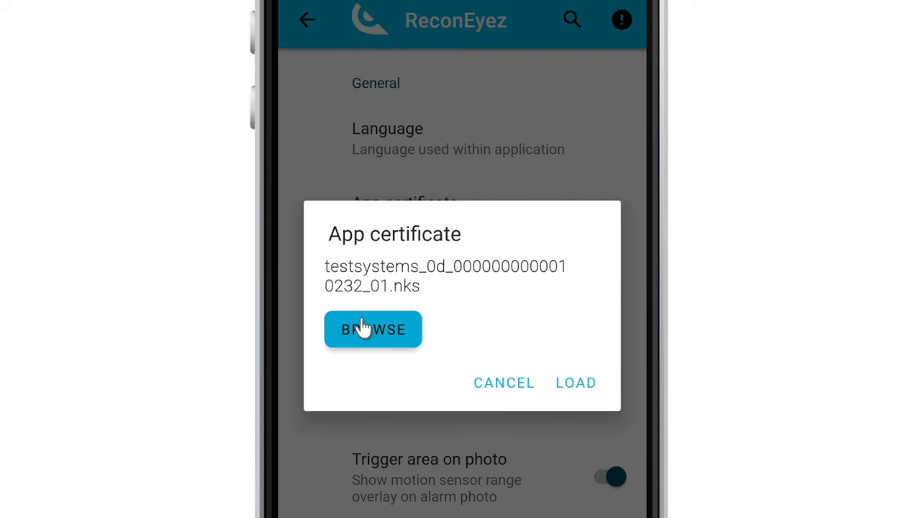
left_click(362, 328)
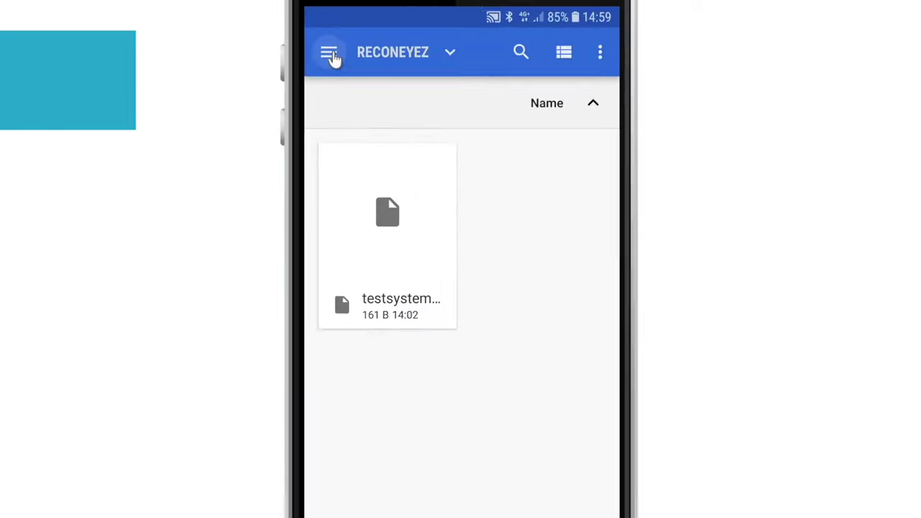
left_click(430, 255)
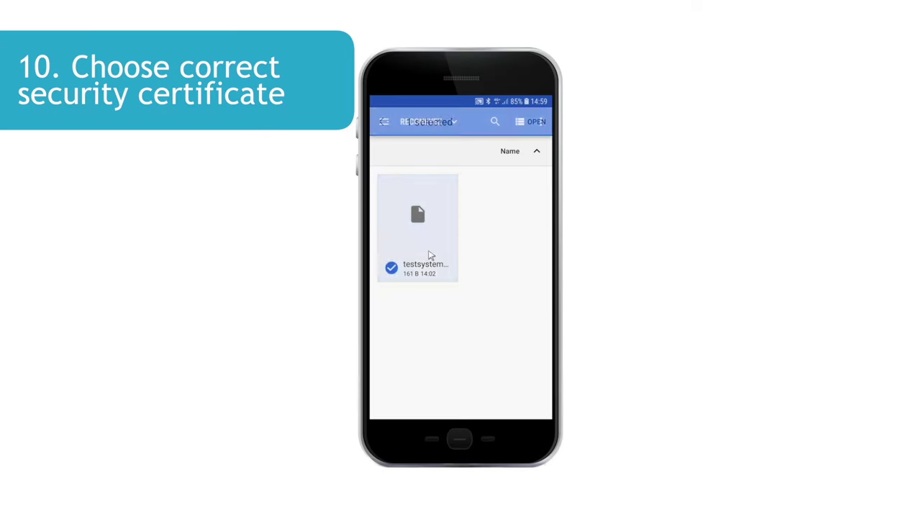
left_click(536, 122)
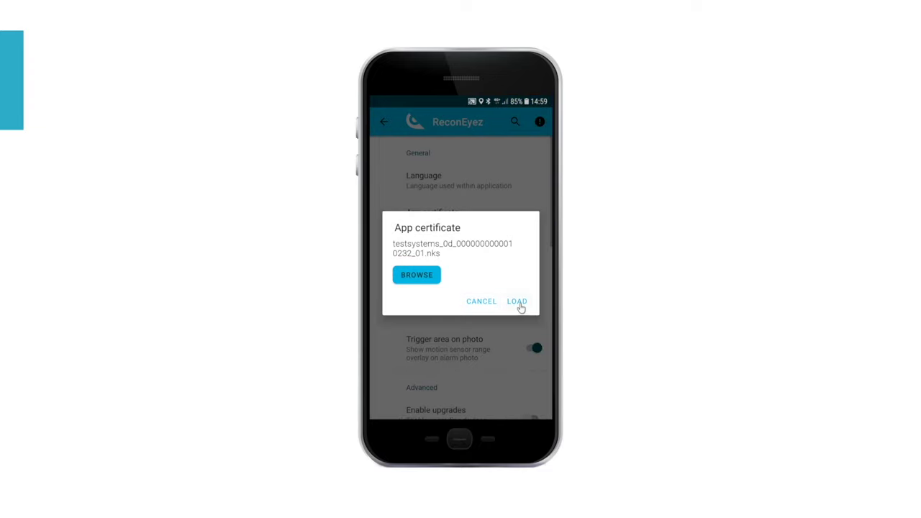
left_click(517, 303)
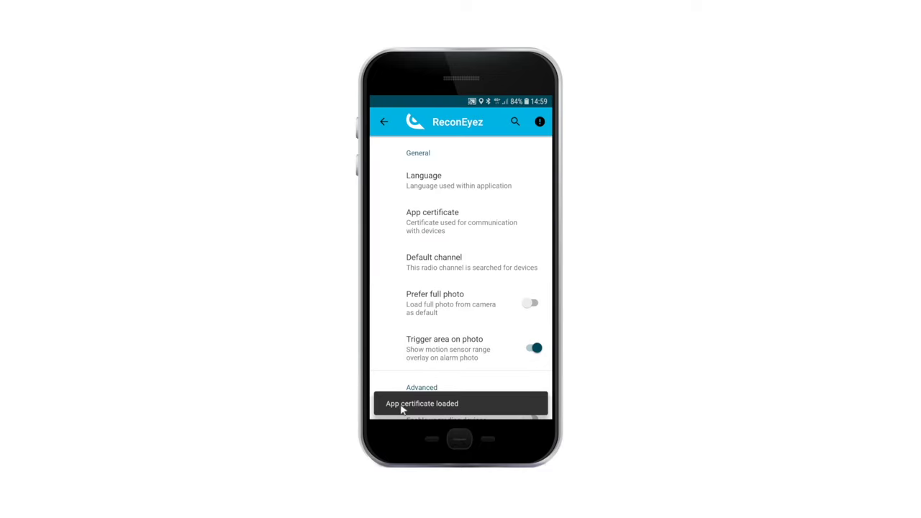
left_click(381, 121)
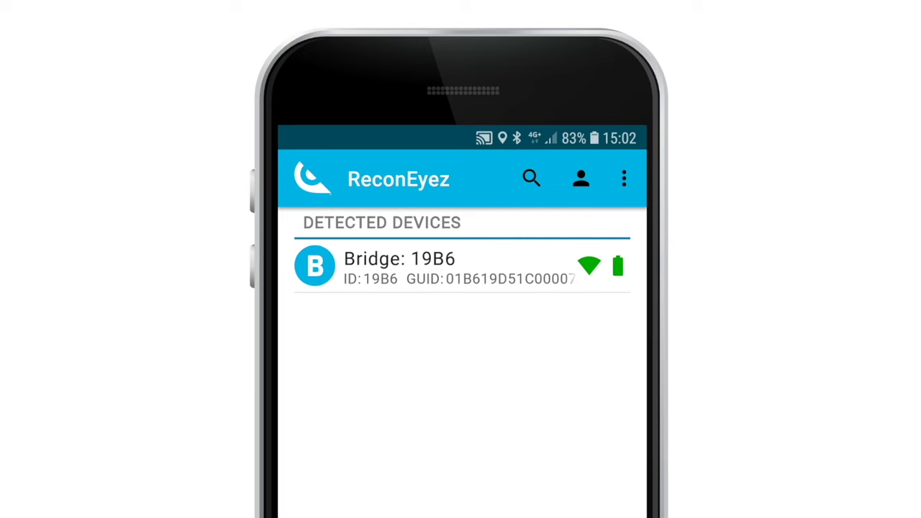
Step: Switch the default radio channel to 14 and rescan for nearby devices
left_click(529, 177)
left_click(529, 176)
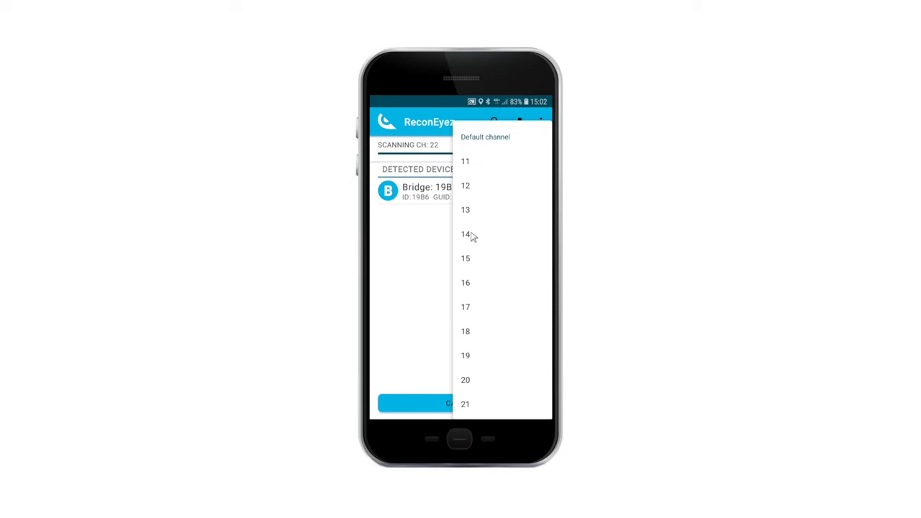
left_click(467, 236)
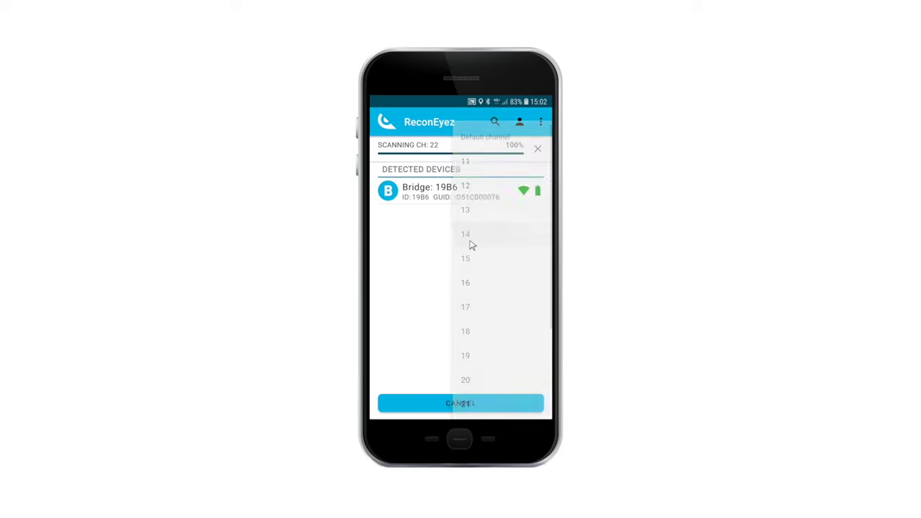
left_click(449, 401)
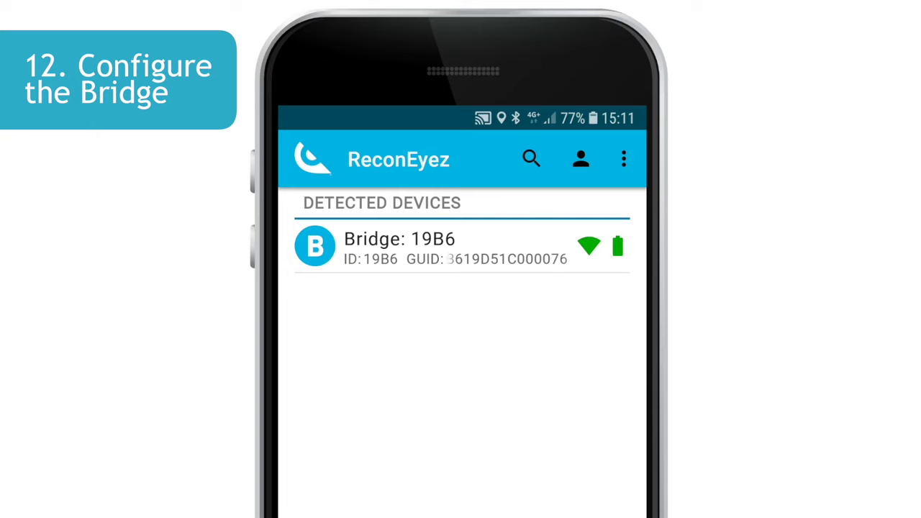
Step: Open Bridge 19B6's device configuration and confirm the server address demo.reconeyez.com
left_click(401, 250)
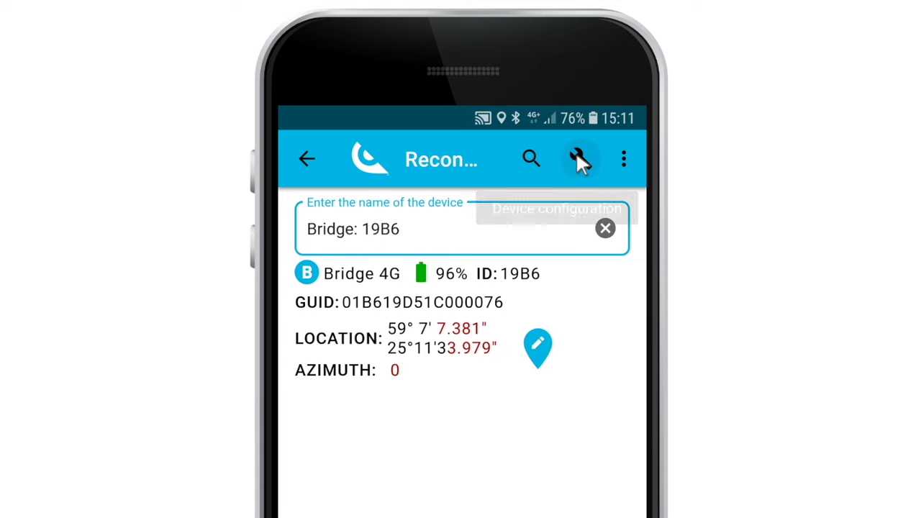
left_click(581, 158)
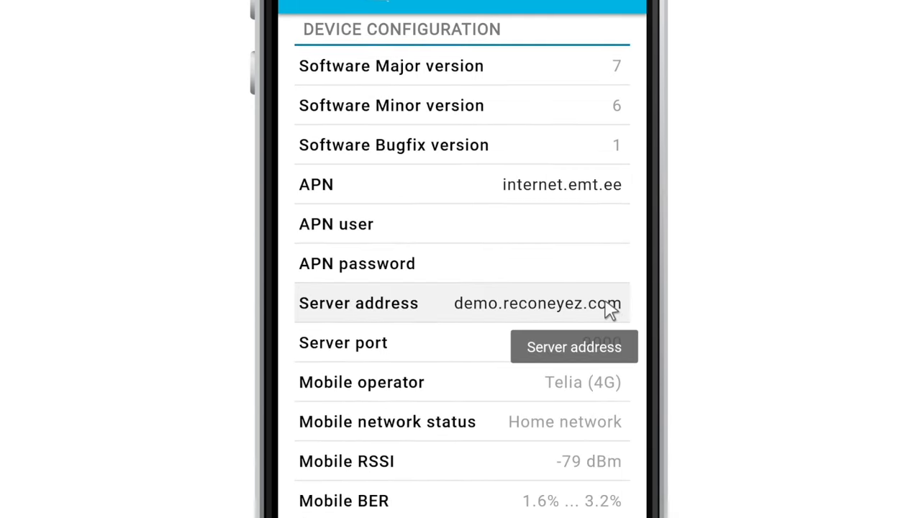
left_click(609, 308)
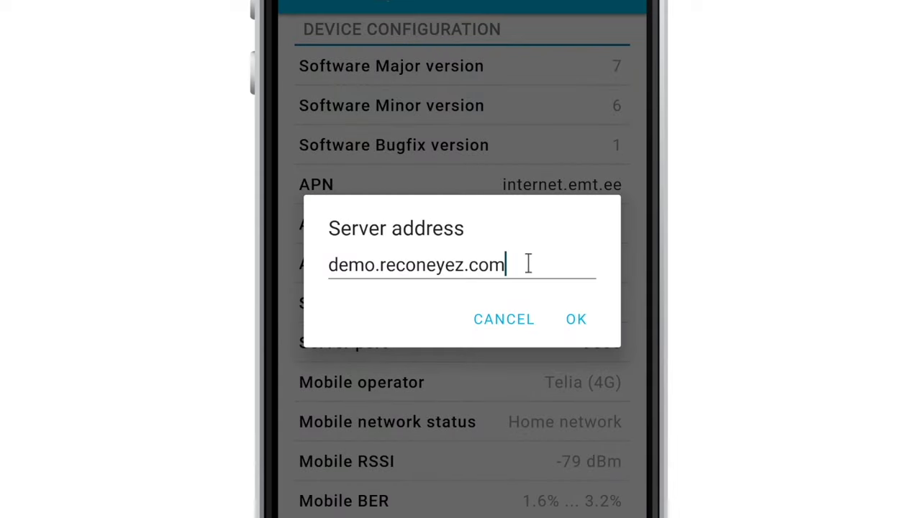
left_click_drag(530, 265, 338, 264)
key("super+c")
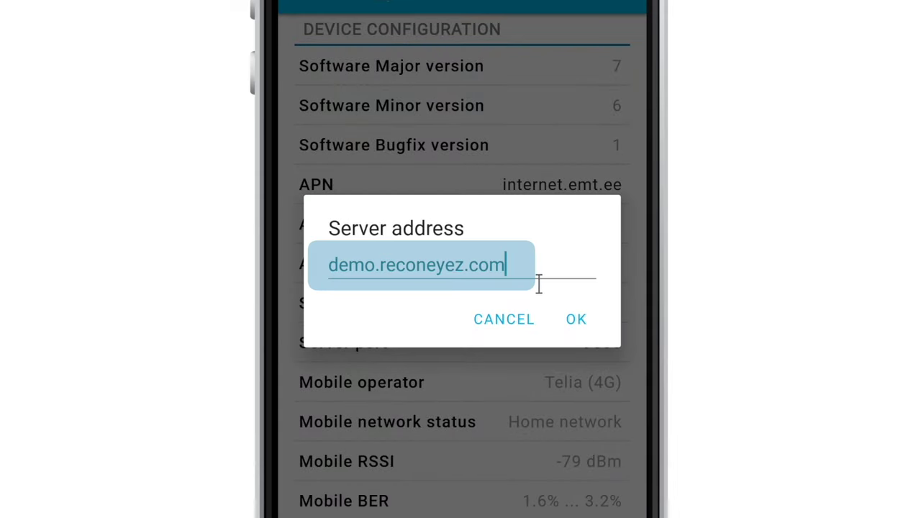
left_click(576, 322)
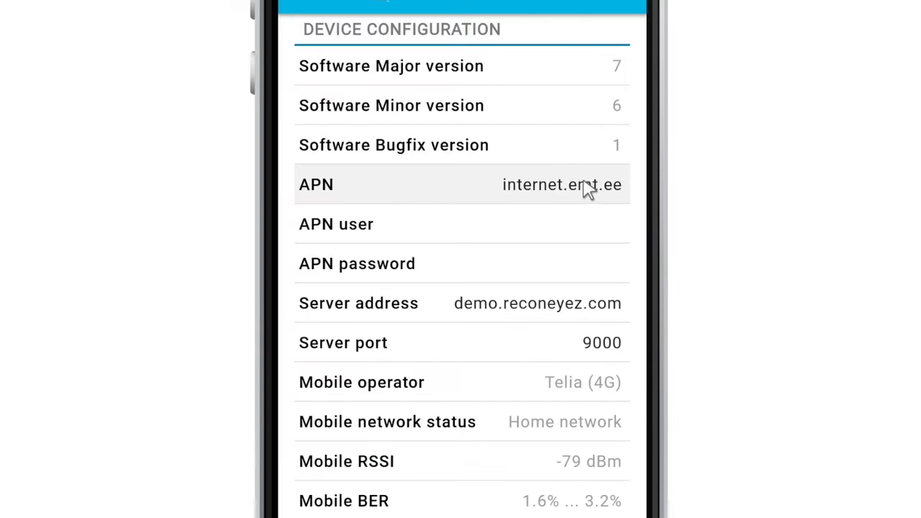
Step: Confirm the bridge's APN as internet.emt.ee
mouse_move(590, 188)
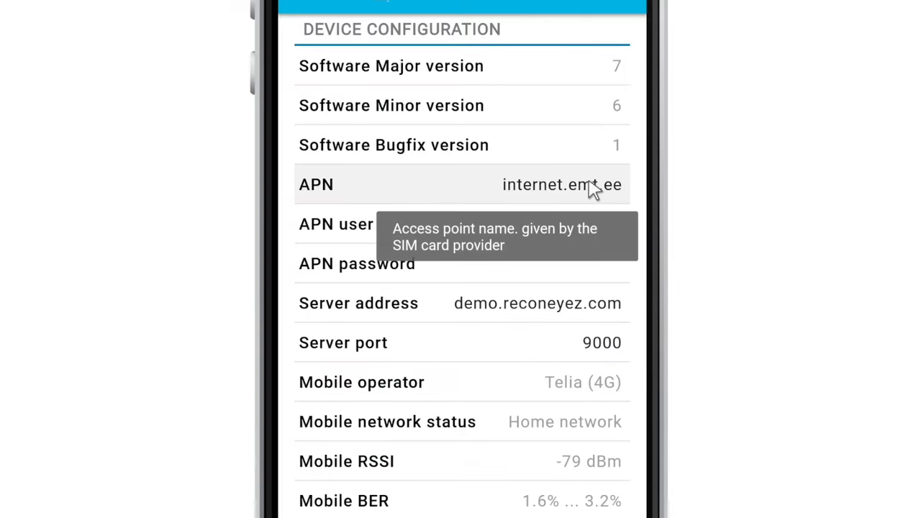
left_click(590, 188)
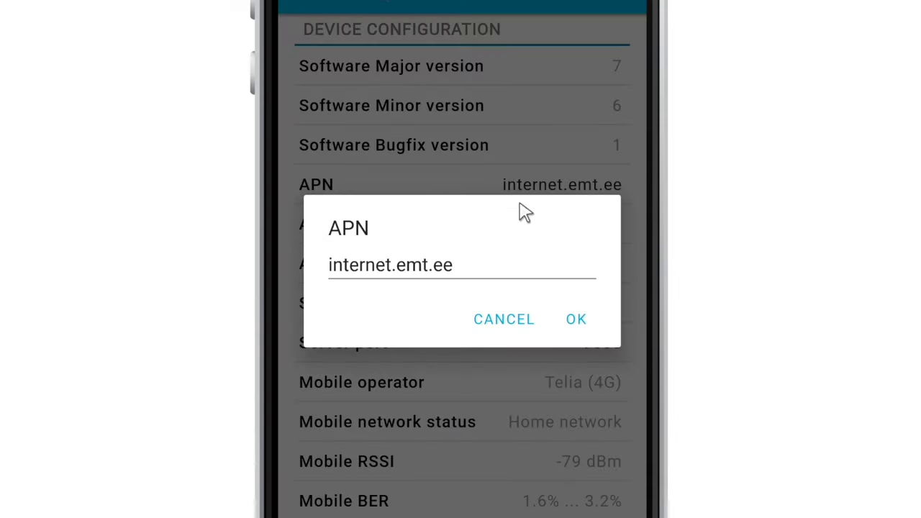
left_click(580, 316)
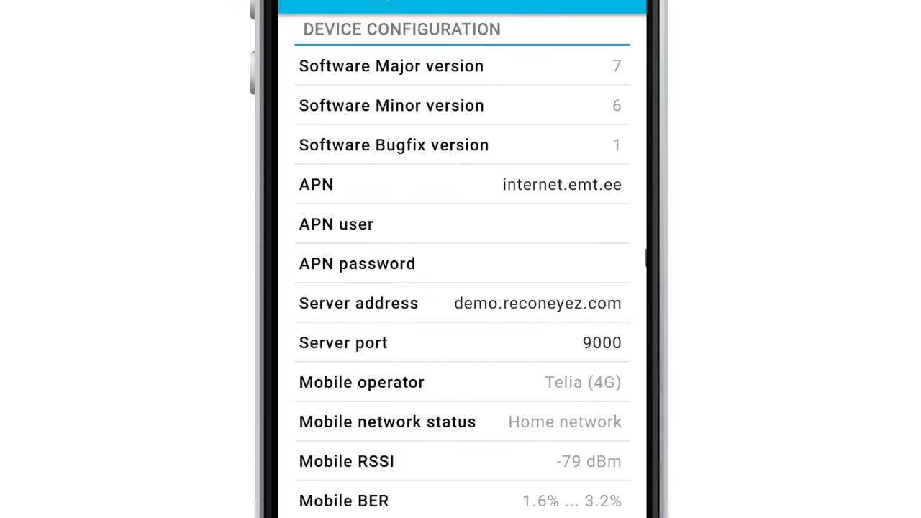
mouse_move(631, 232)
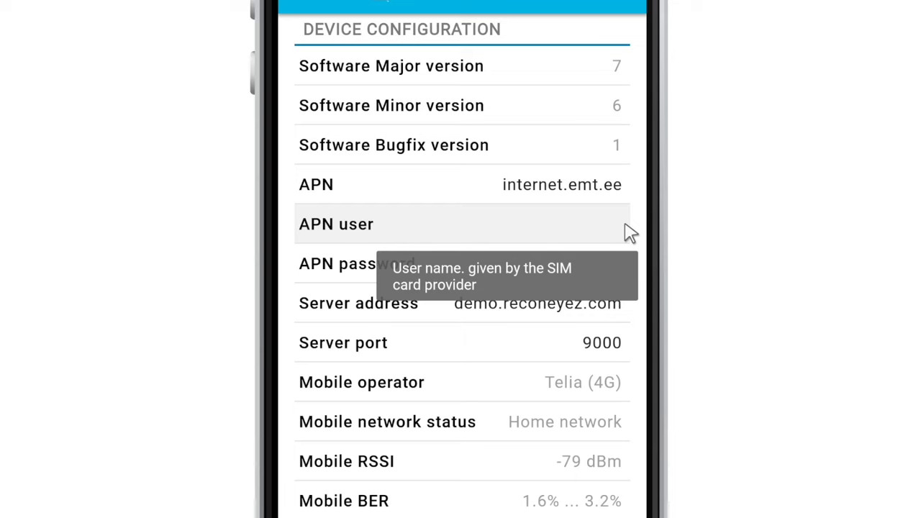
mouse_move(617, 275)
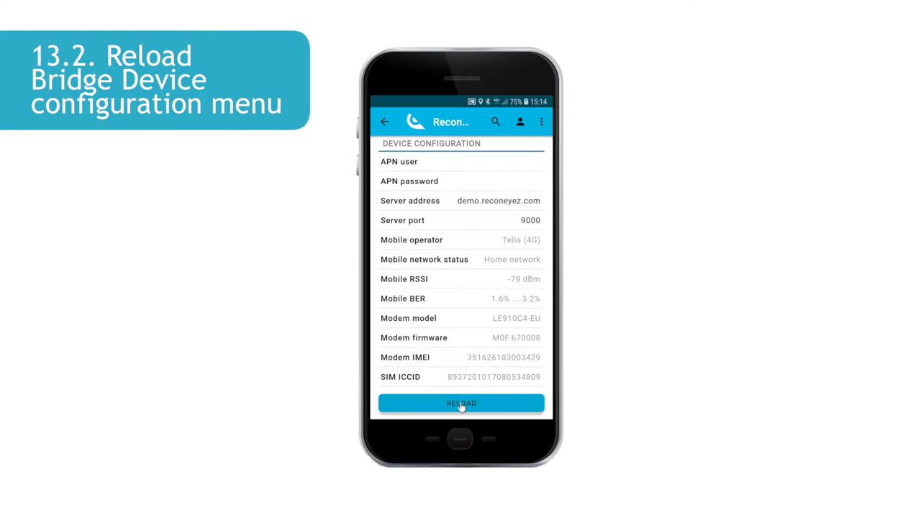
left_click(462, 404)
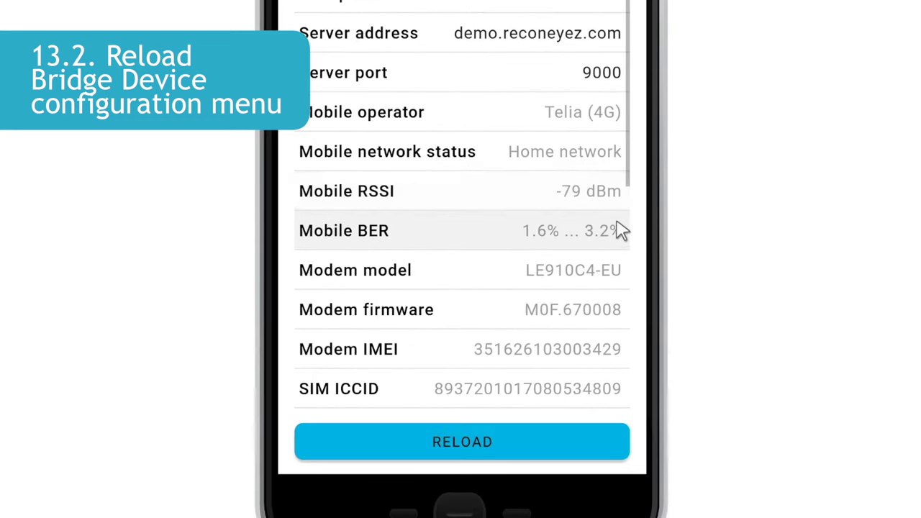
mouse_move(609, 193)
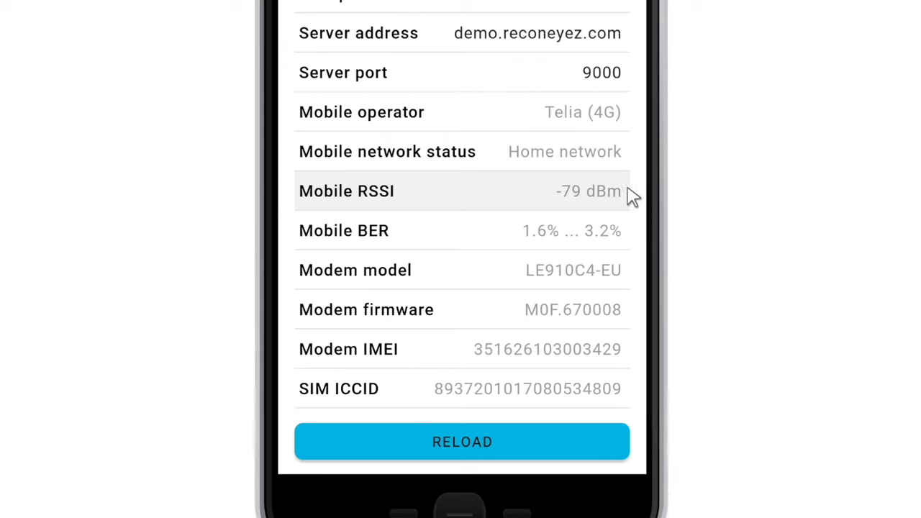
mouse_move(608, 247)
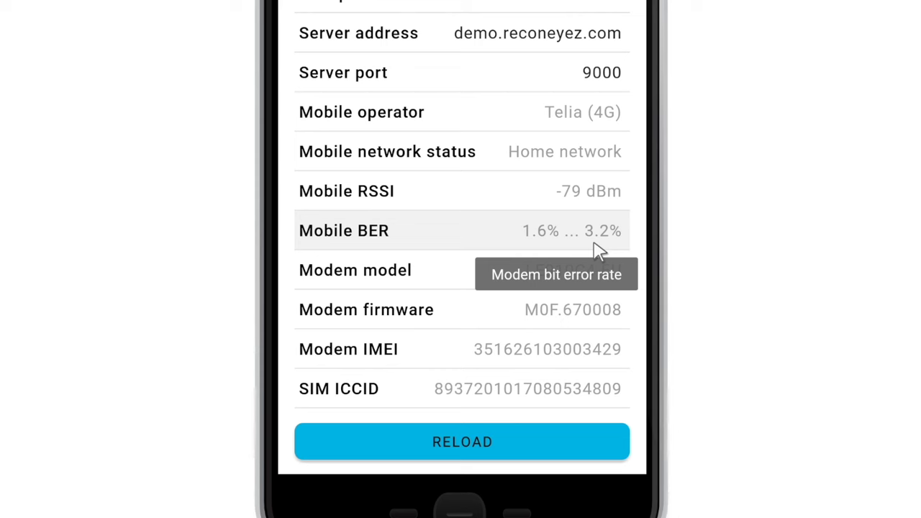
scroll(617, 302, "down", 2)
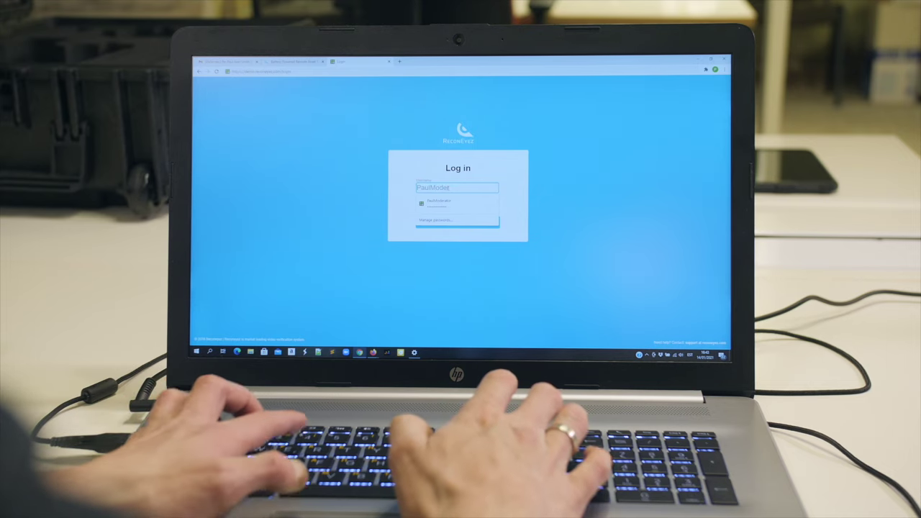
Step: Enter the moderator username in the Log in form and move to the password field
type("rat")
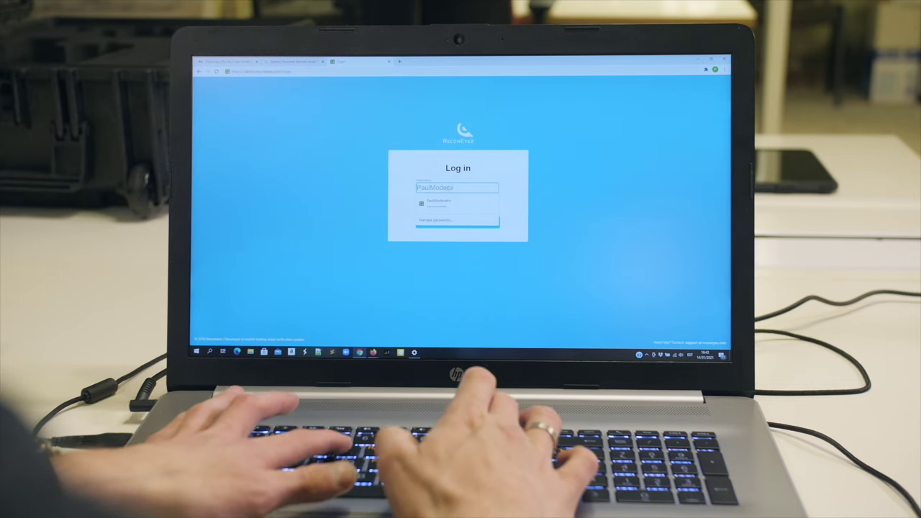
type("or")
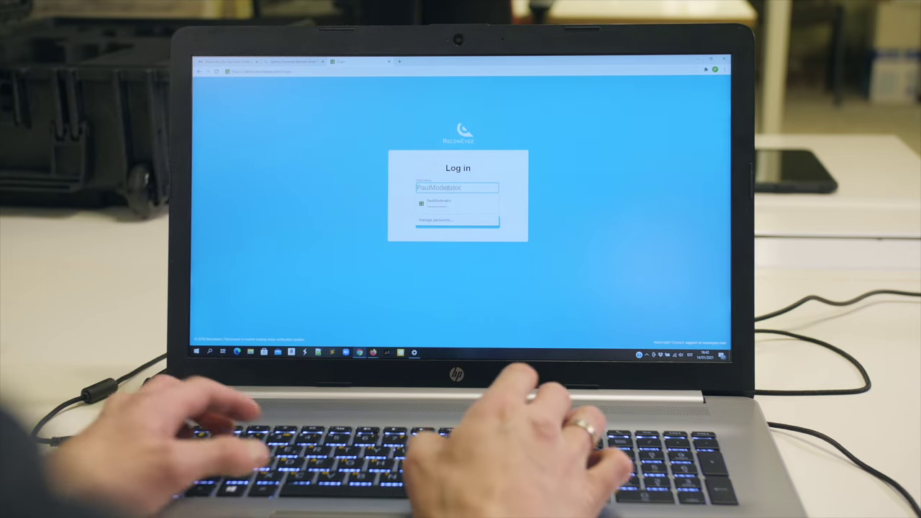
key("Tab")
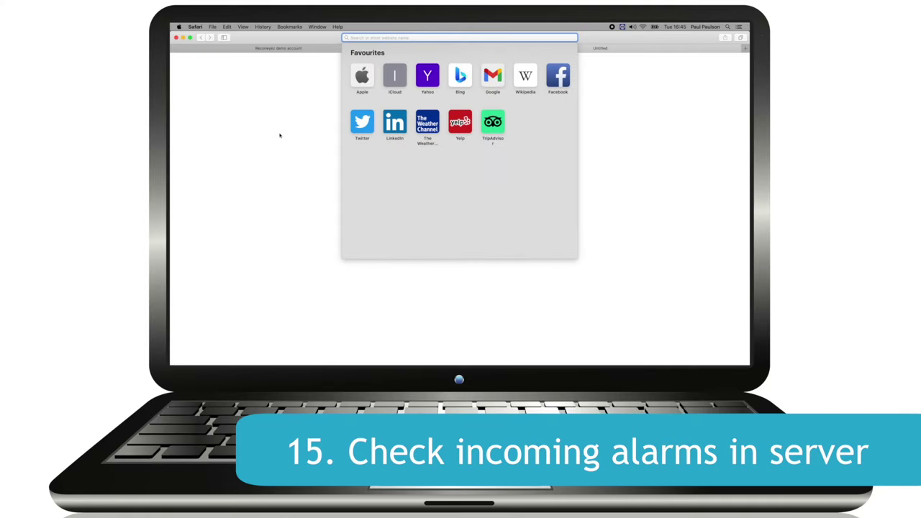
key("super+v")
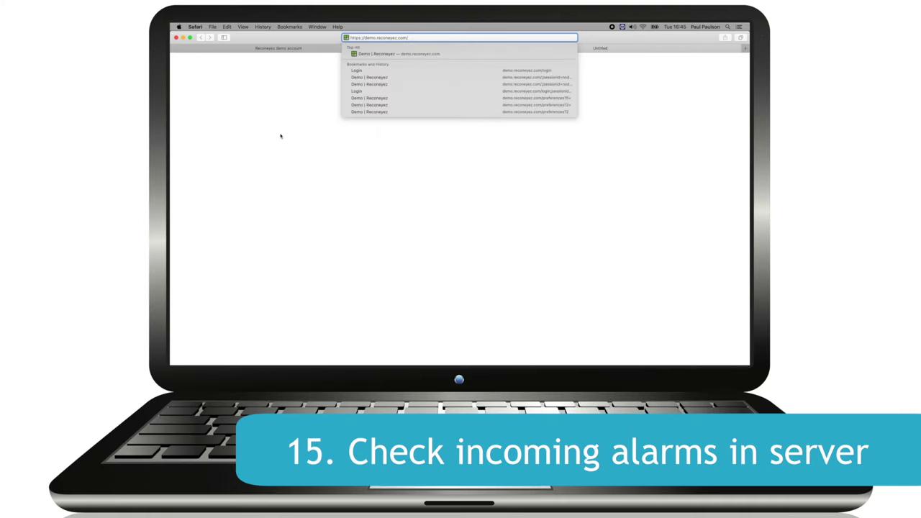
key("Return")
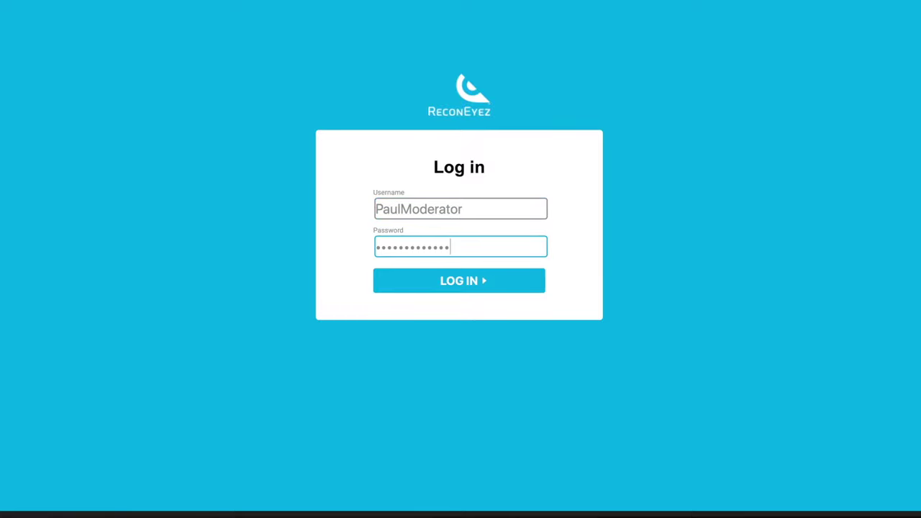
left_click(487, 283)
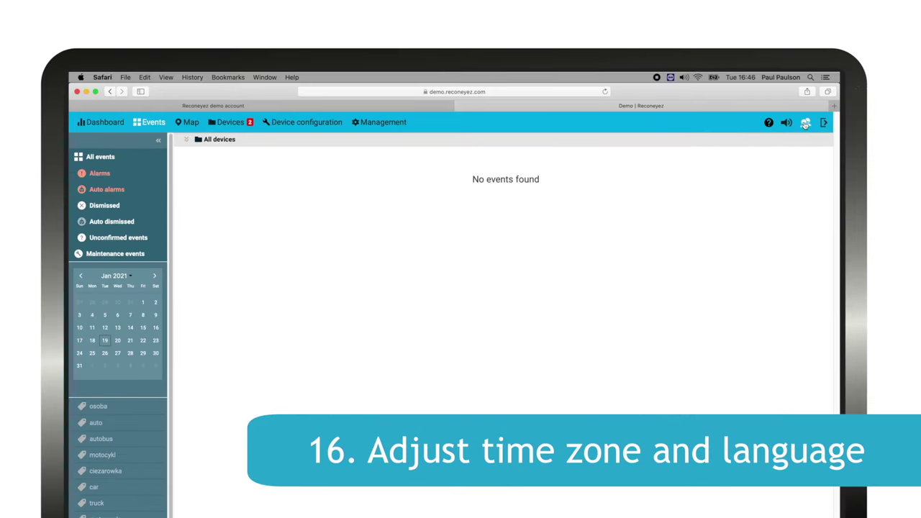
Step: In user preferences, search the timezone list for 'Tall' to select Europe/Tallinn
left_click(806, 124)
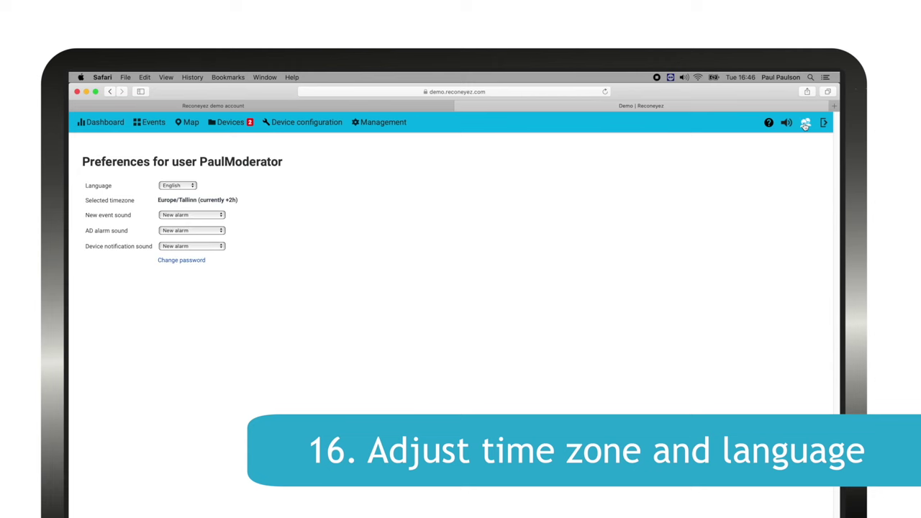
left_click(202, 199)
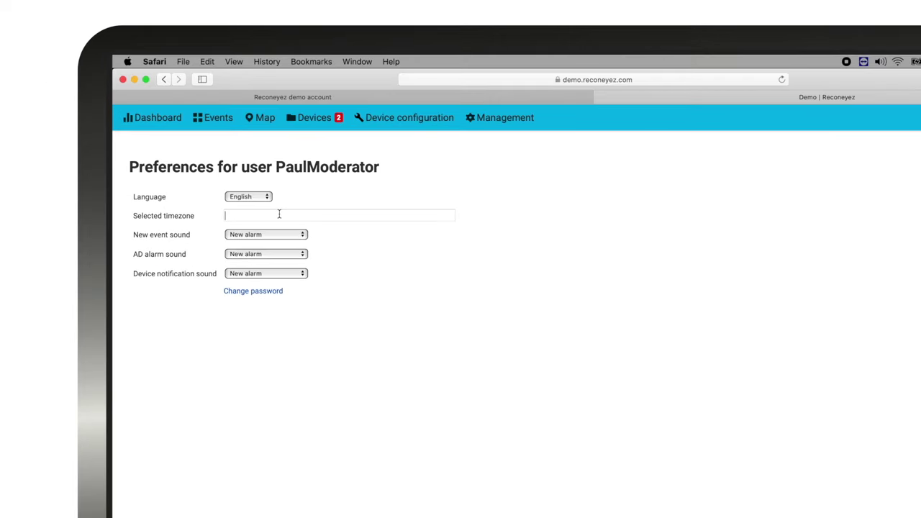
left_click(279, 214)
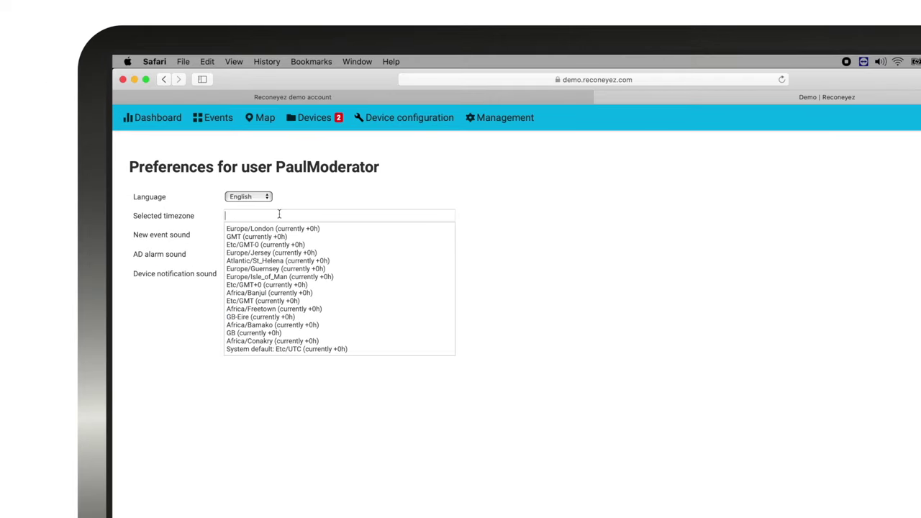
type("Tall")
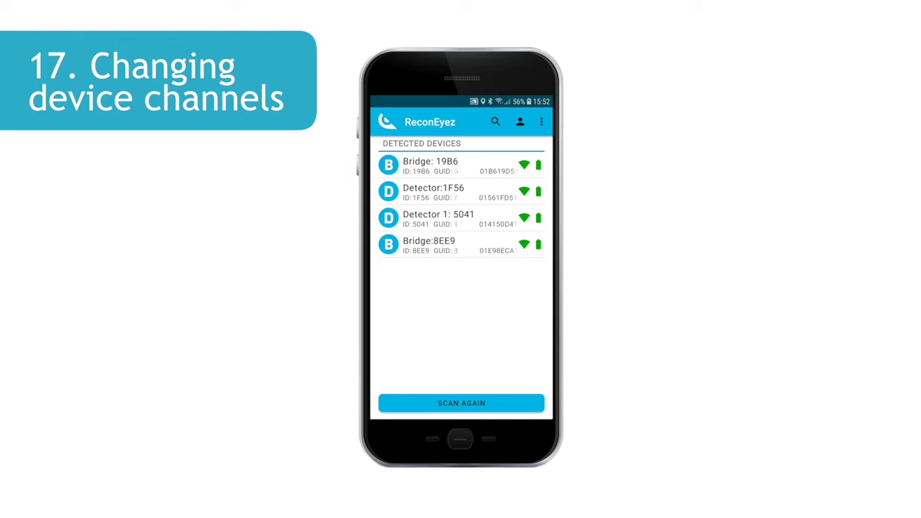
Step: Set Bridge:8EE9's default radio channel to 14 in its device configuration
left_click(425, 250)
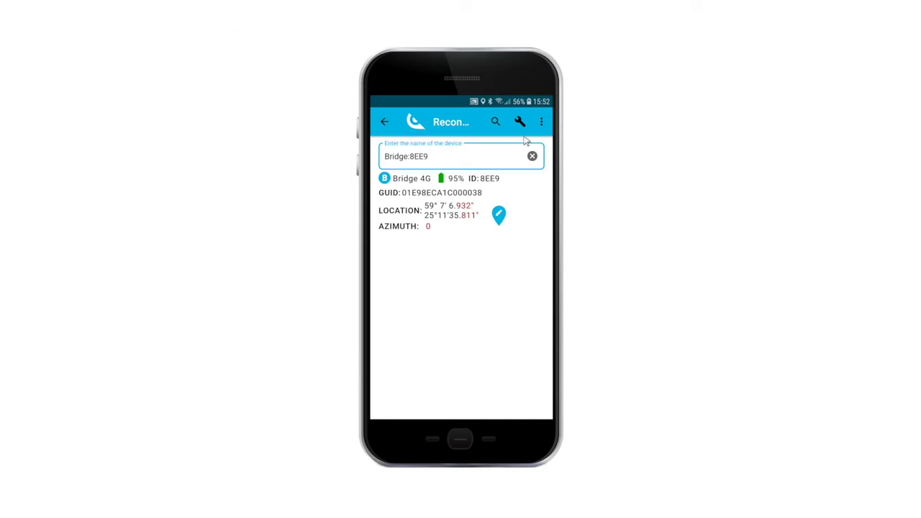
left_click(518, 122)
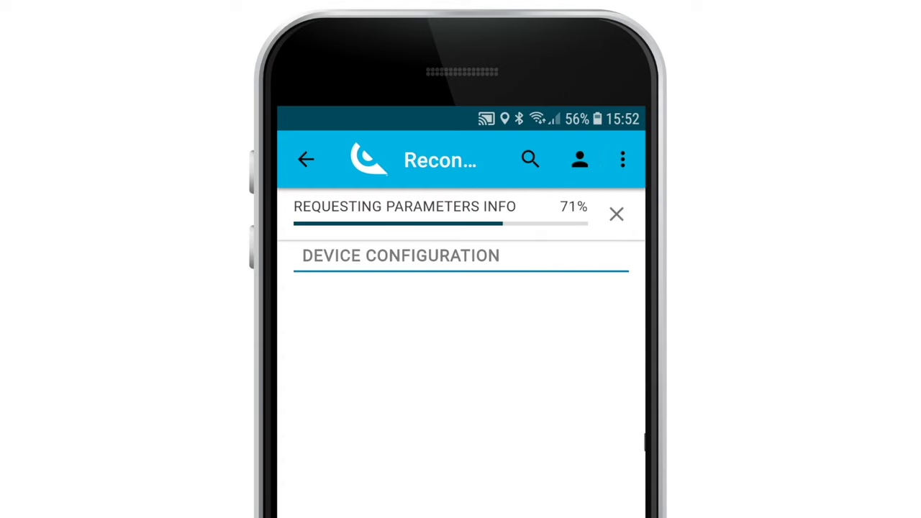
scroll(613, 432, "down", 15)
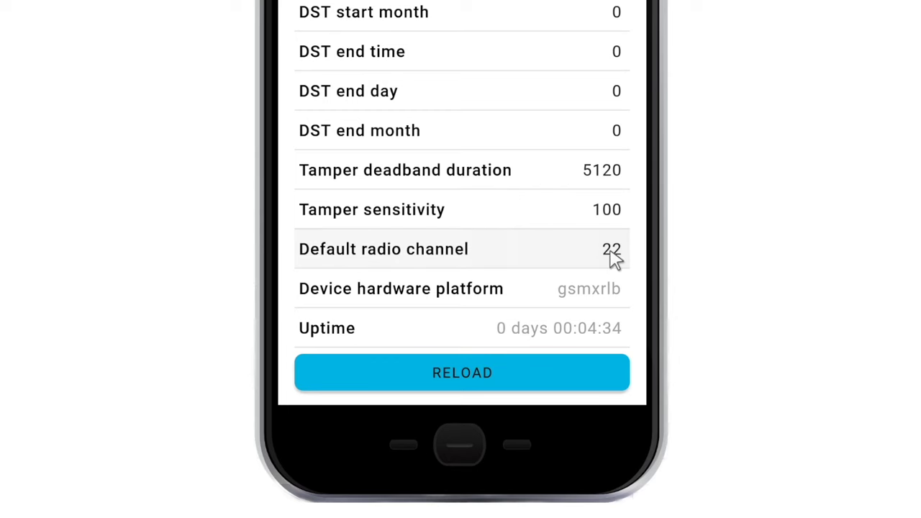
left_click(611, 260)
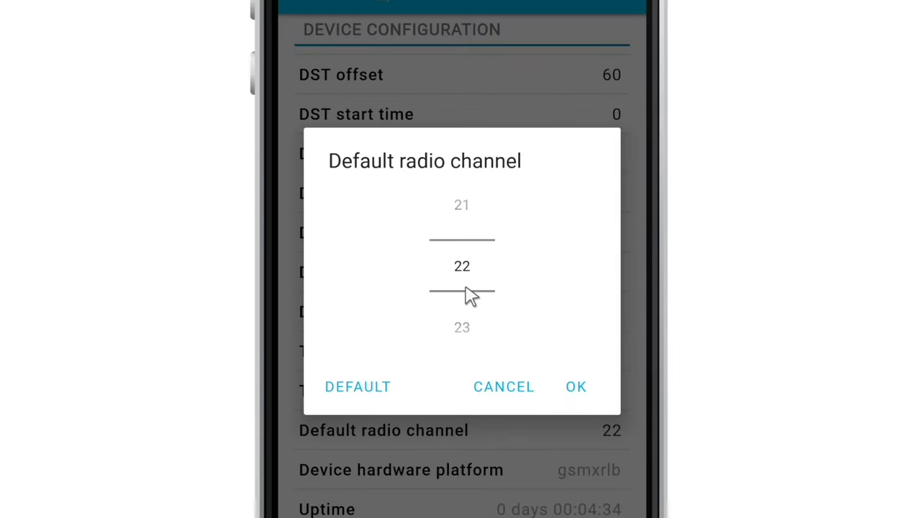
scroll(468, 294, "up", 8)
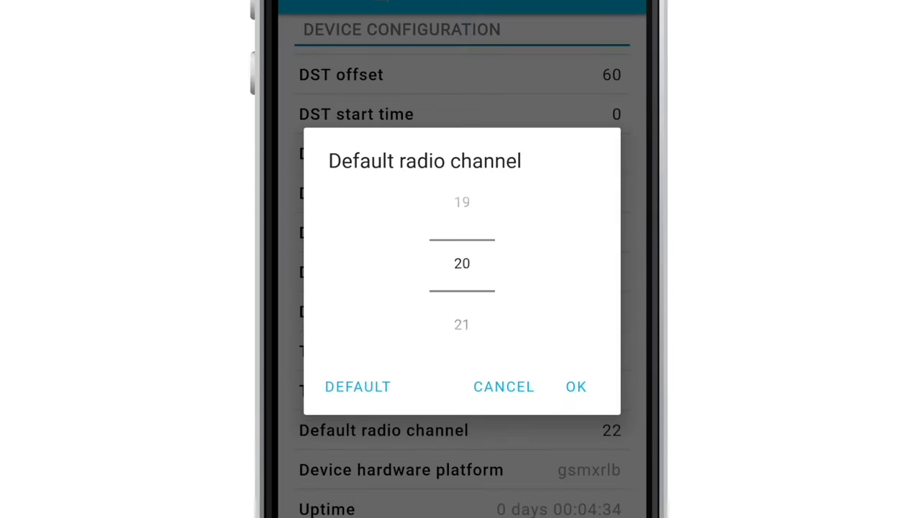
left_click(578, 389)
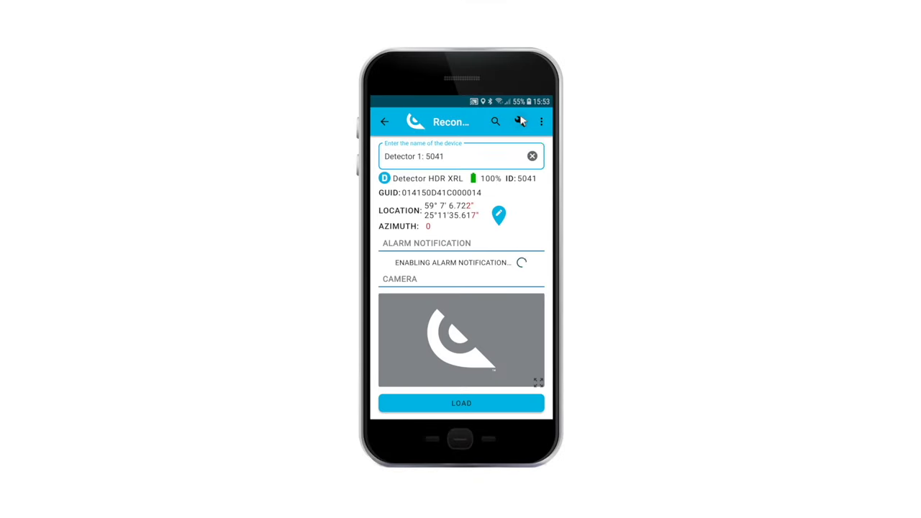
Step: Open Detector 1: 5041's configuration and its default radio channel setting
left_click(521, 122)
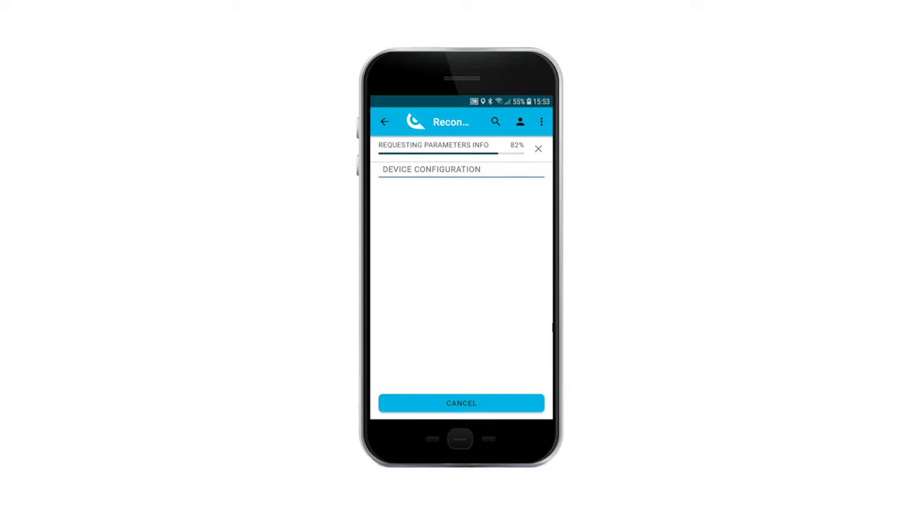
scroll(532, 325, "down", 15)
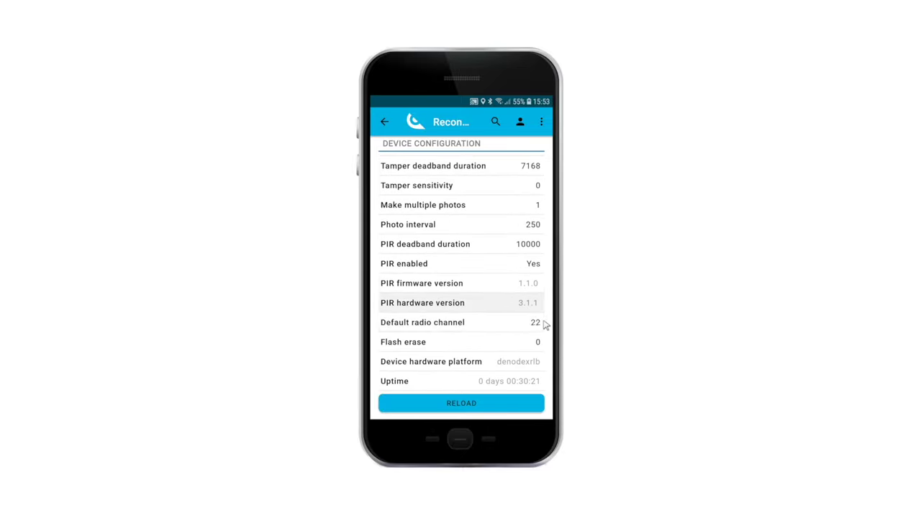
left_click(536, 323)
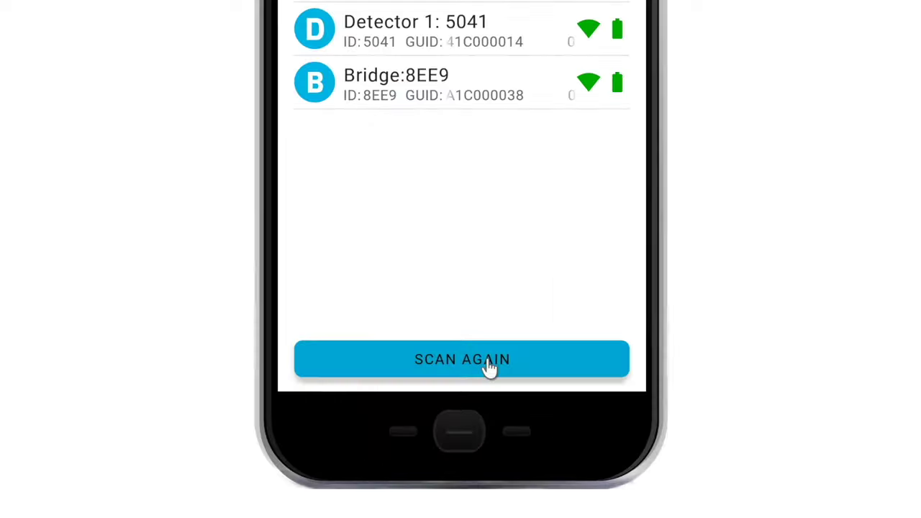
Step: Rescan for nearby devices, choosing radio channel 14 from the toolbar dropdown
left_click(477, 403)
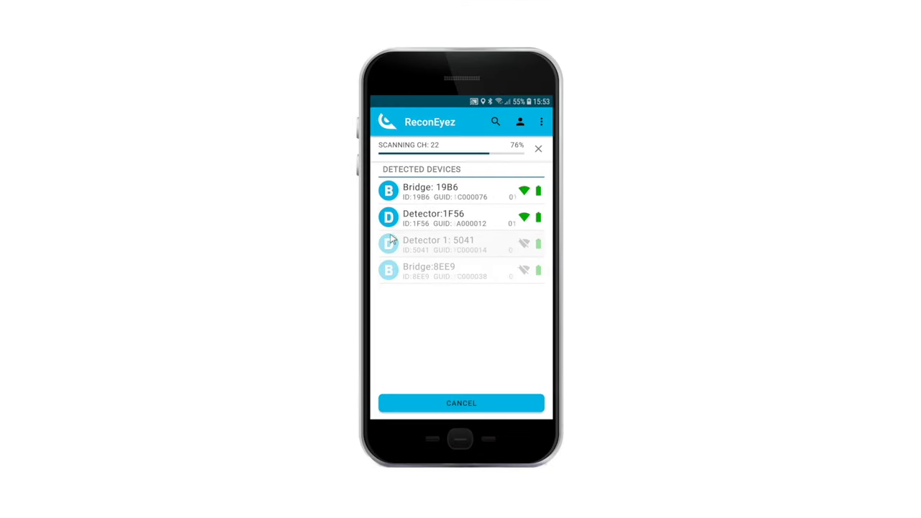
left_click(495, 123)
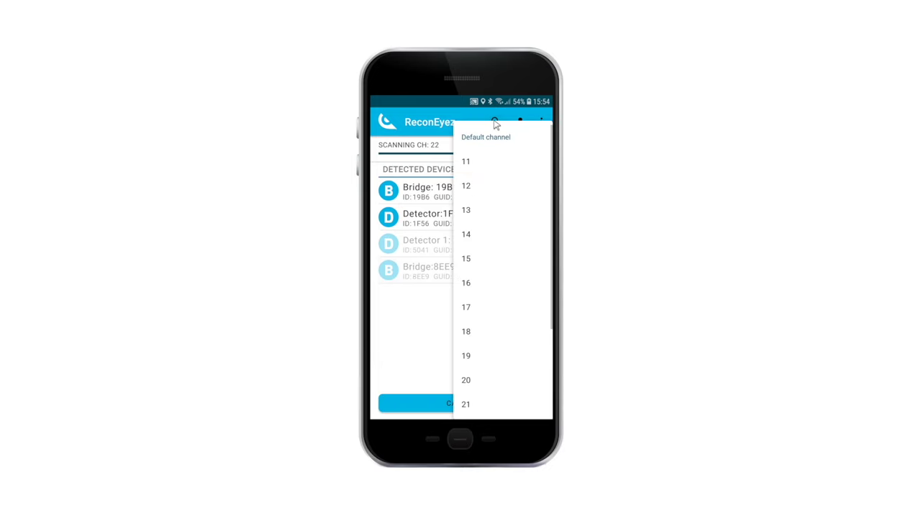
left_click(465, 236)
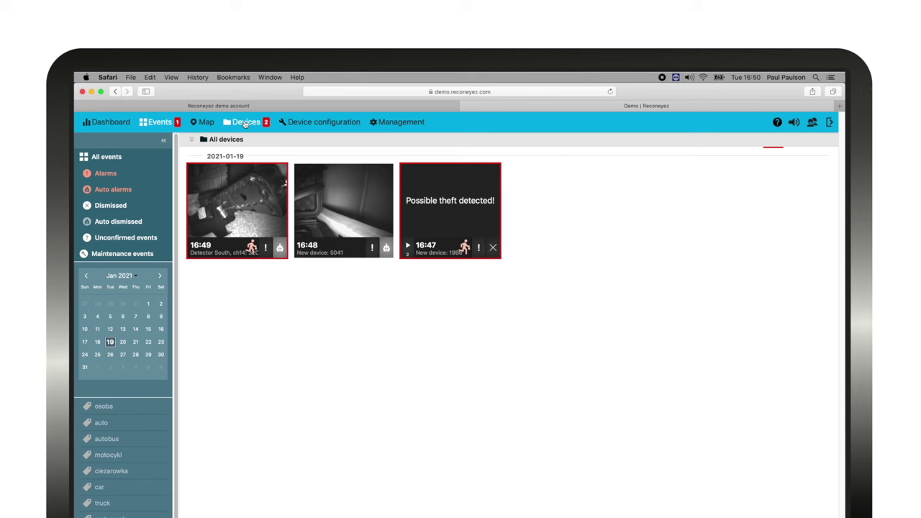
Step: Rename device 5041 on its device page and return to the devices list
left_click(246, 122)
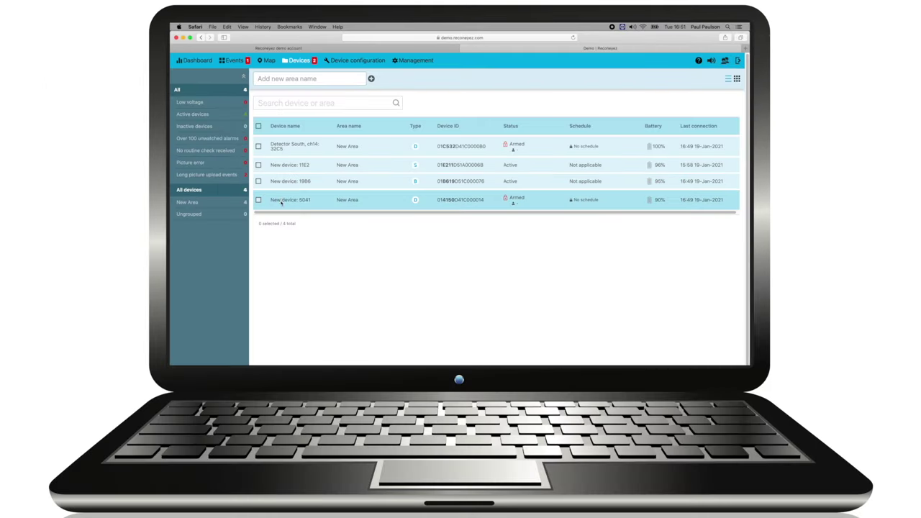
left_click(282, 201)
left_click(371, 94)
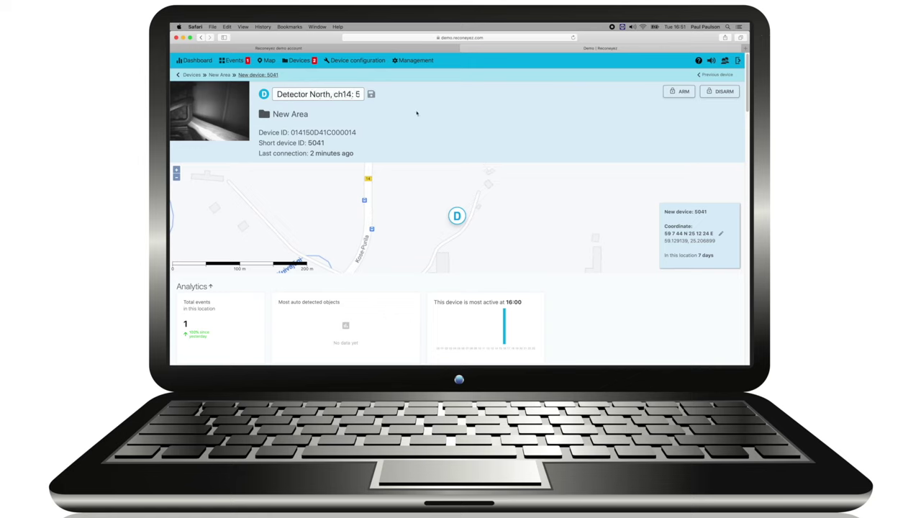
left_click(370, 95)
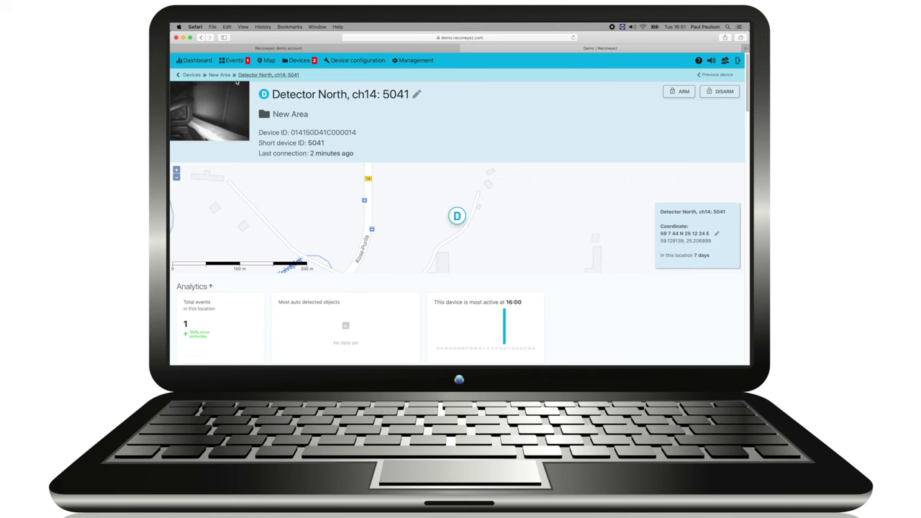
left_click(287, 62)
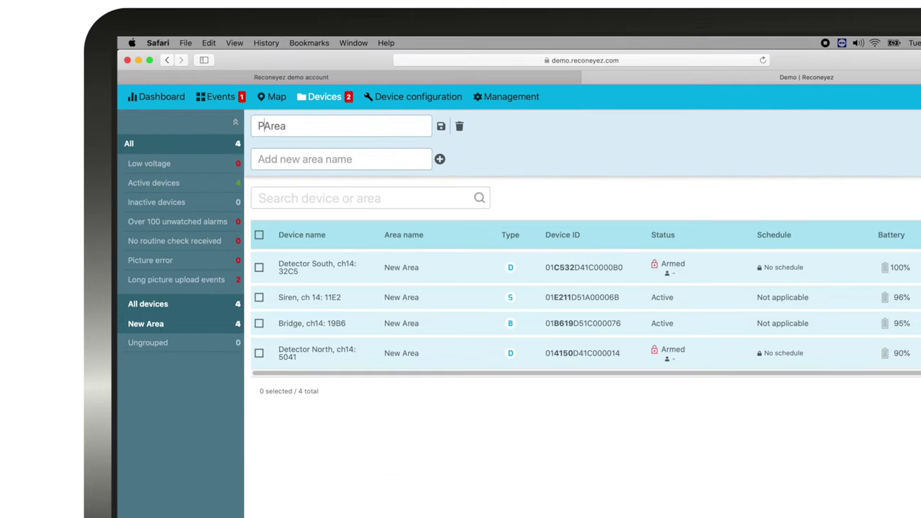
Step: Save the renamed demo area and add a new Harbor 11 Area
type("aul's Demo")
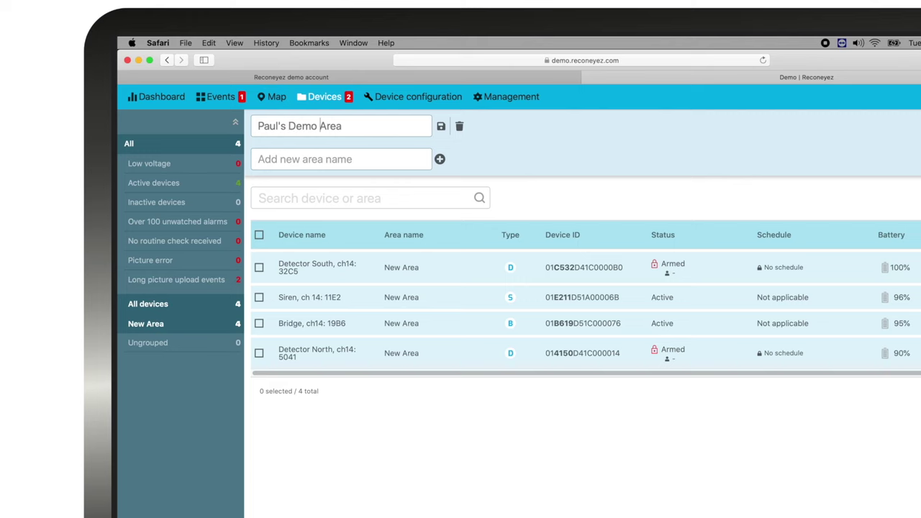
left_click(441, 126)
type("Harbor 11 Area")
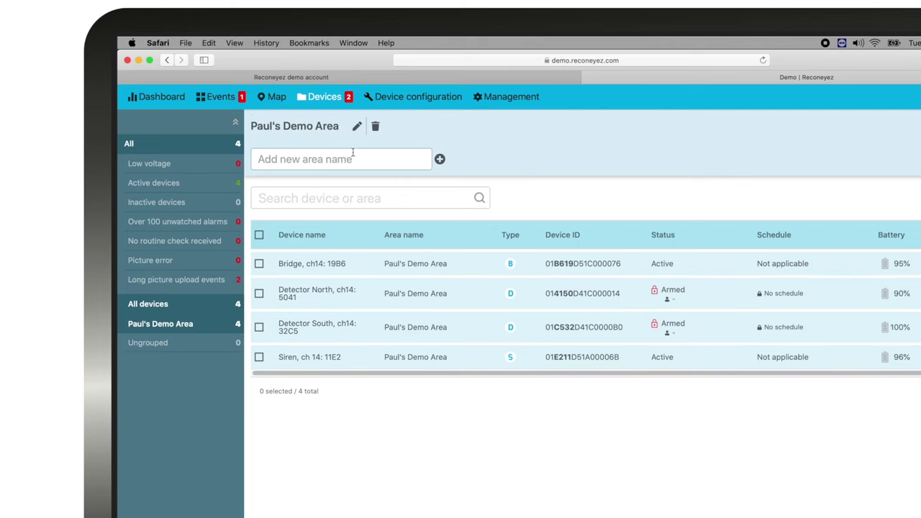
left_click(440, 159)
Step: Select the Bridge, Detector North, Detector South and Siren devices to move to an area
left_click(259, 263)
left_click(259, 293)
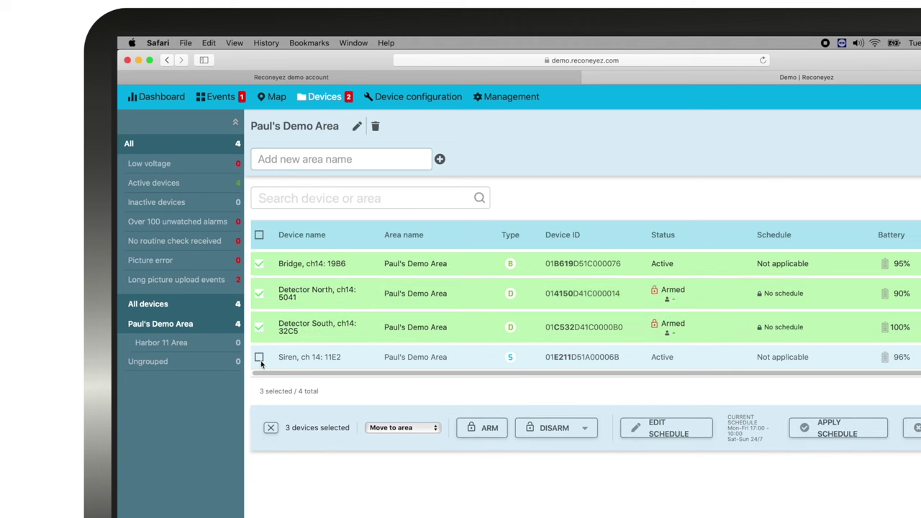
left_click(259, 327)
left_click(259, 357)
left_click(433, 428)
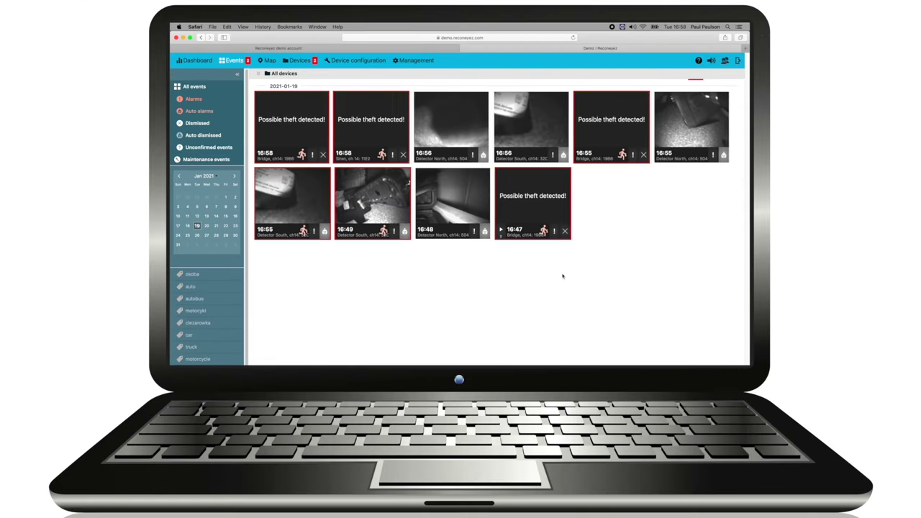
Step: Open the Siren device page from its theft alert and scroll to Siren settings
left_click(385, 130)
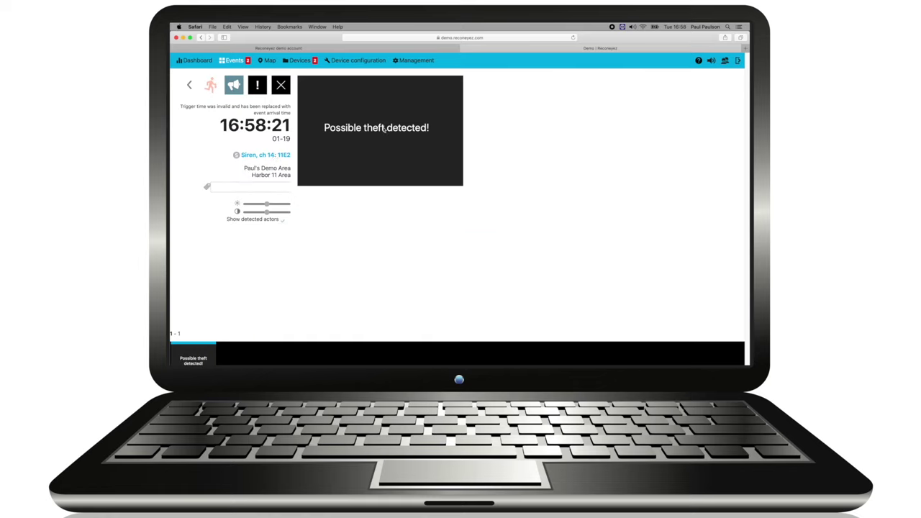
left_click(274, 155)
scroll(362, 175, "down", 3)
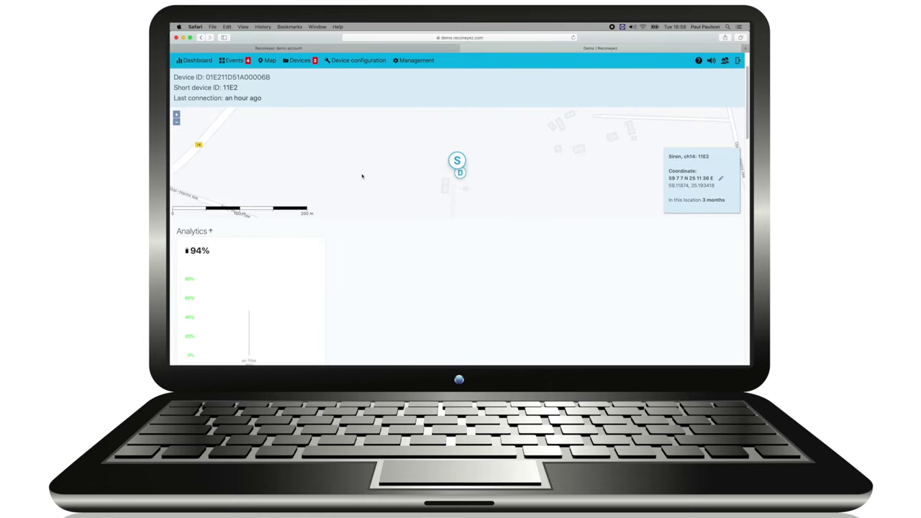
scroll(362, 176, "down", 10)
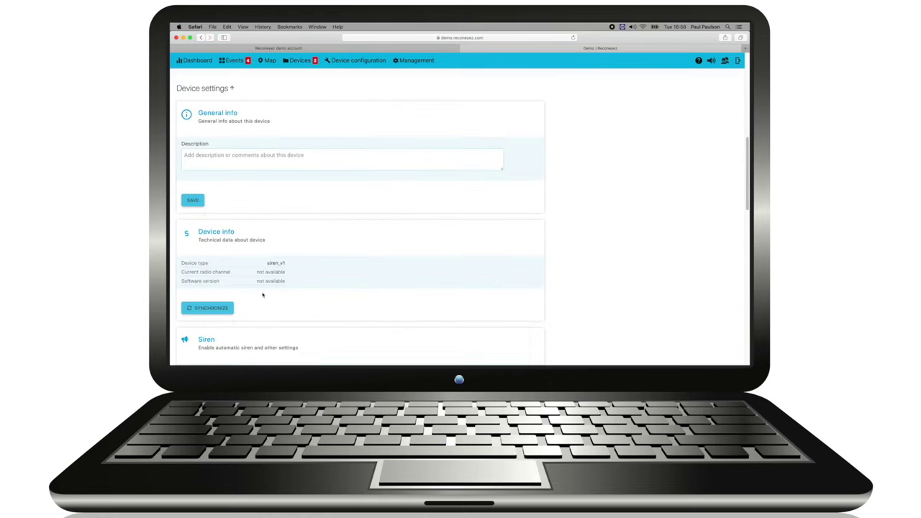
scroll(263, 295, "down", 5)
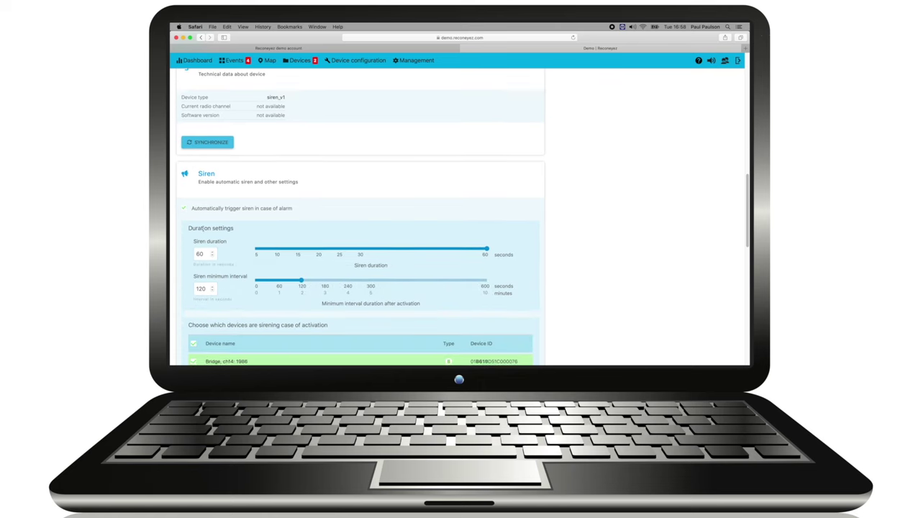
scroll(203, 227, "down", 3)
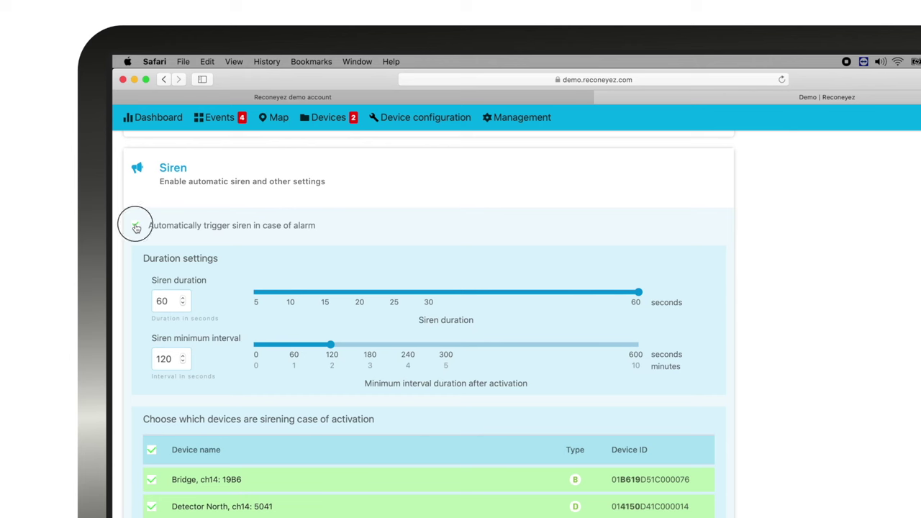
Step: Toggle automatic siren triggering off and back on, then go to user Management
left_click(136, 227)
left_click(136, 228)
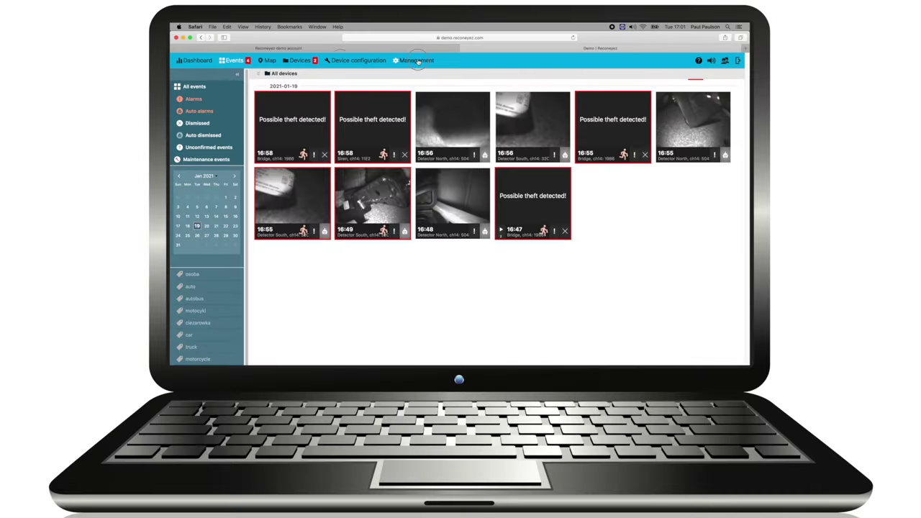
left_click(417, 60)
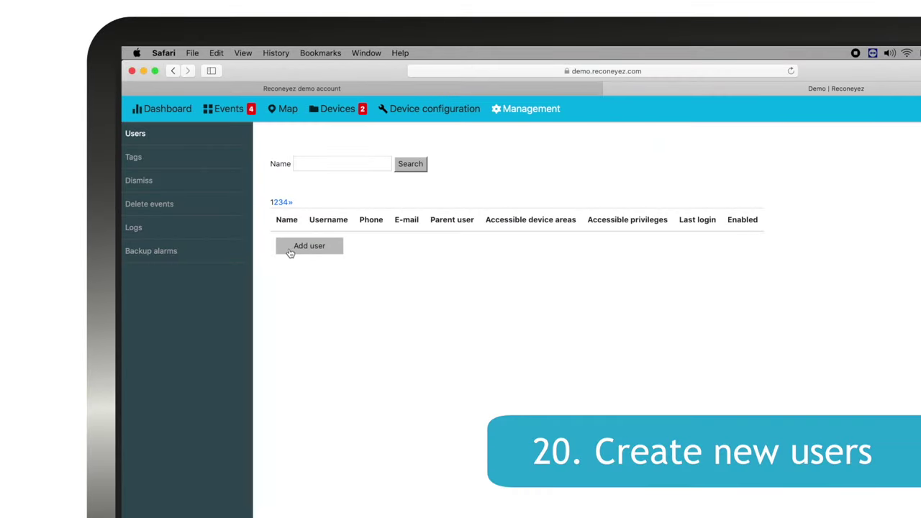
Step: Add a new user and fill in the last name, username, e-mail and phone number
left_click(290, 249)
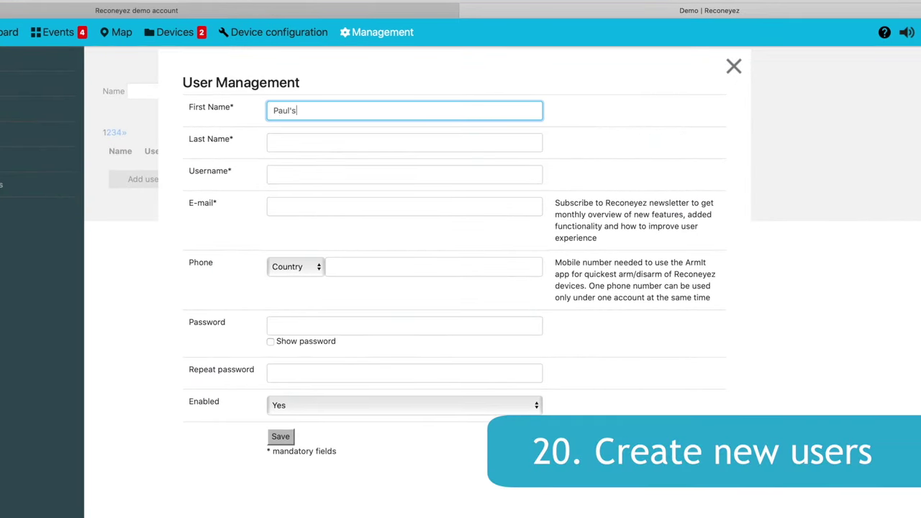
left_click(346, 151)
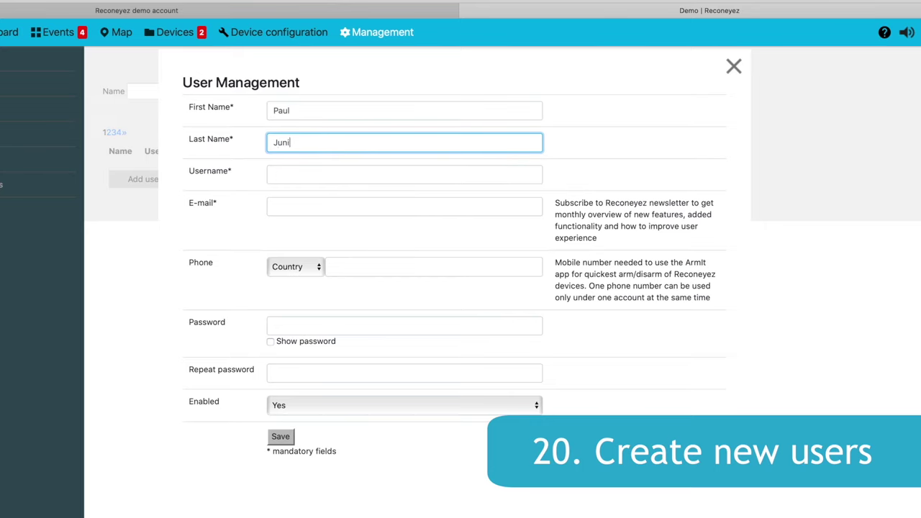
left_click(315, 170)
type("PaulJunior")
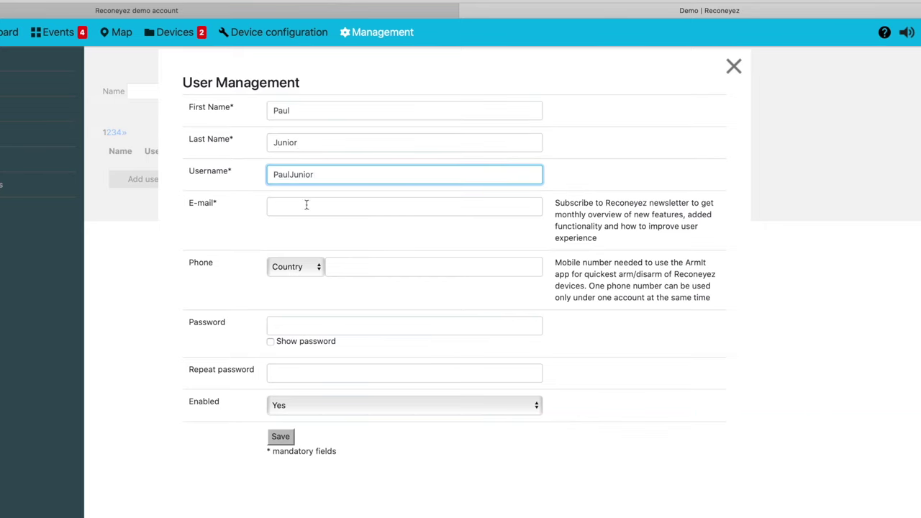
left_click(306, 205)
type("paul.ju")
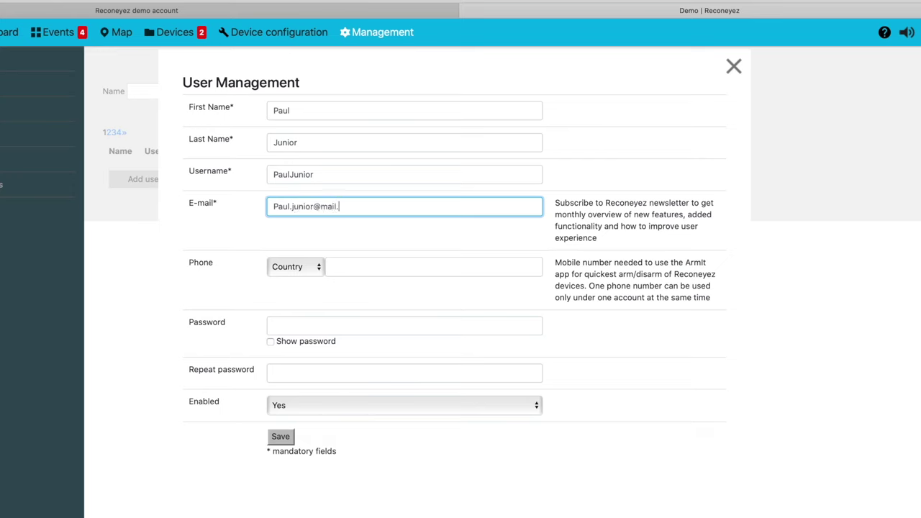
left_click(386, 269)
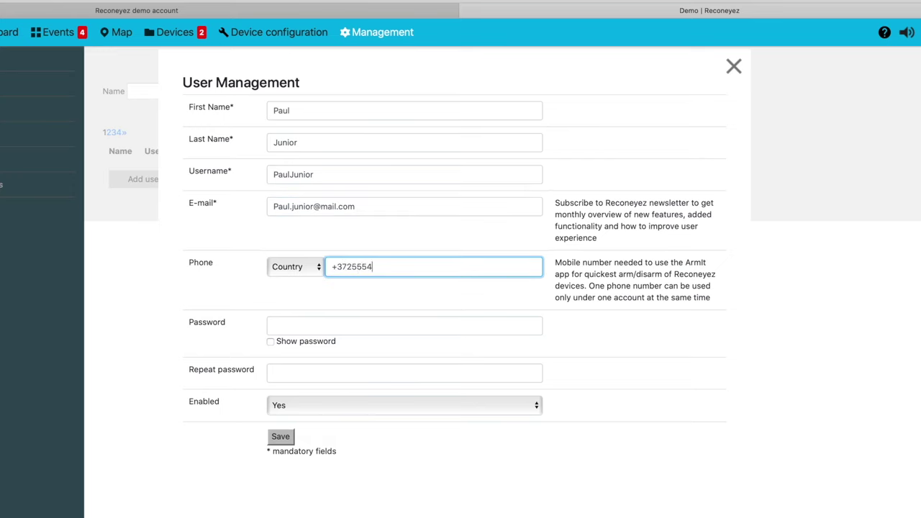
Step: Use the username as the visible password, repeat it in the confirmation field, and save the user
left_click(270, 341)
left_click(257, 165)
key("super+c")
left_click(291, 326)
key("super+v")
left_click_drag(349, 328, 250, 312)
key("super+c")
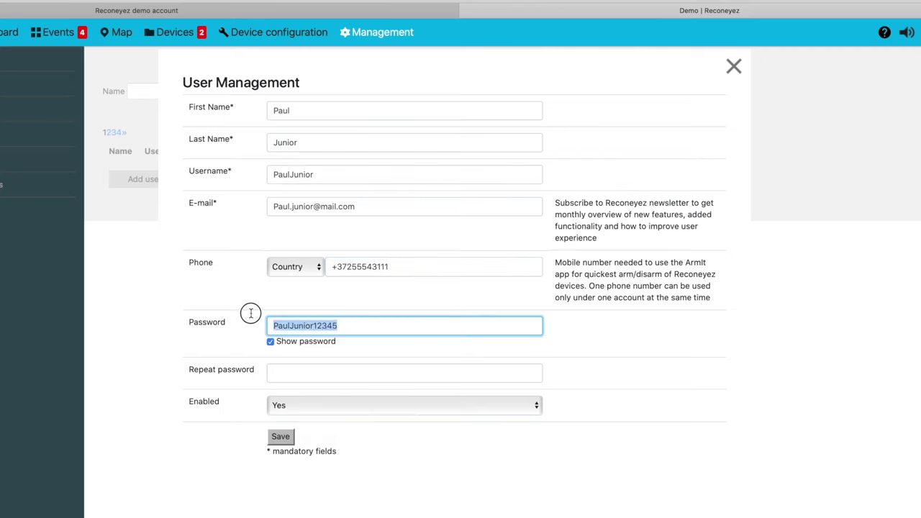
left_click(298, 374)
key("super+v")
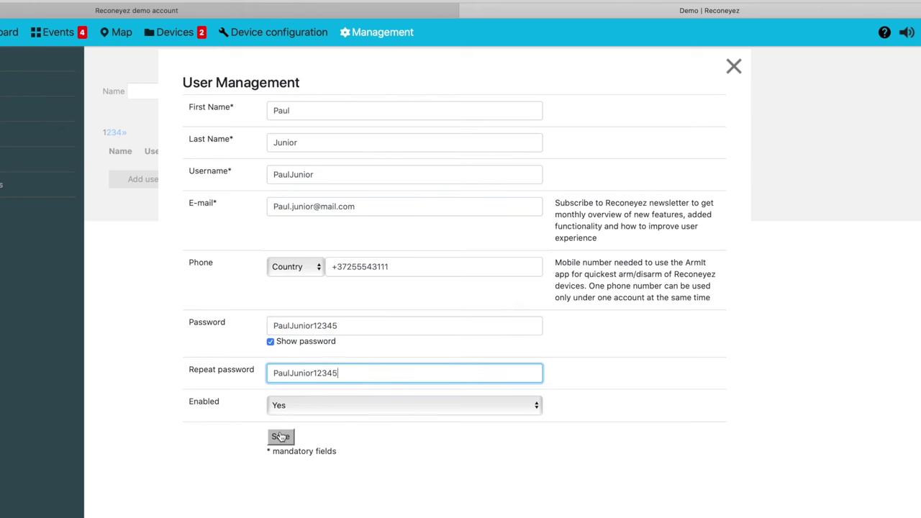
left_click(280, 437)
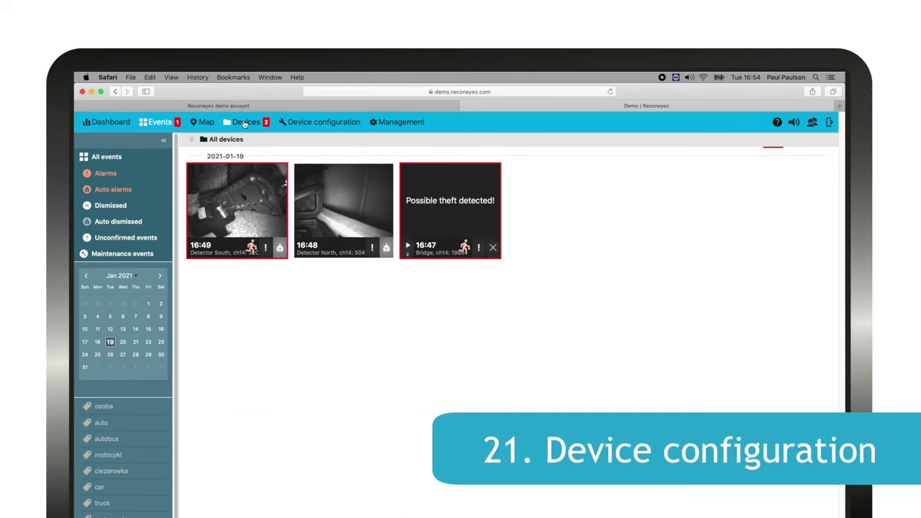
Step: On Devices, give Detector North and Detector South a weekday schedule from 19:00 to 09:00
left_click(244, 122)
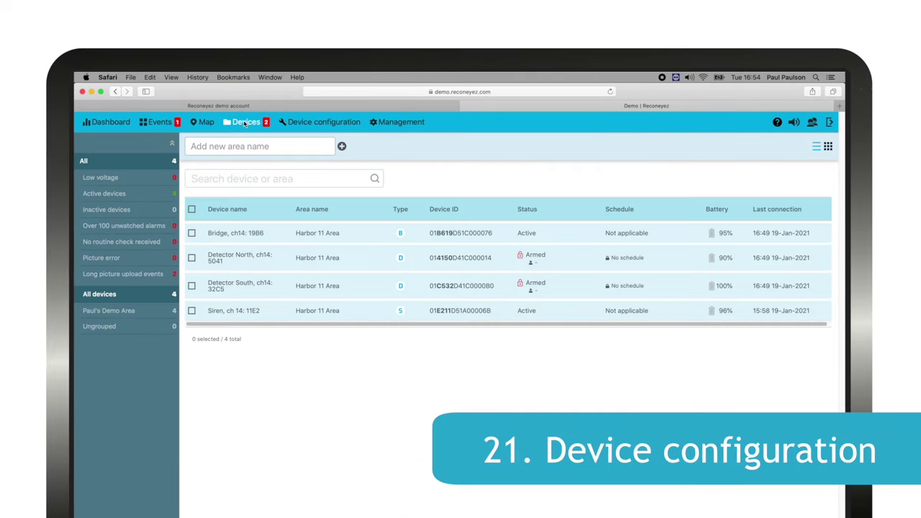
left_click(192, 257)
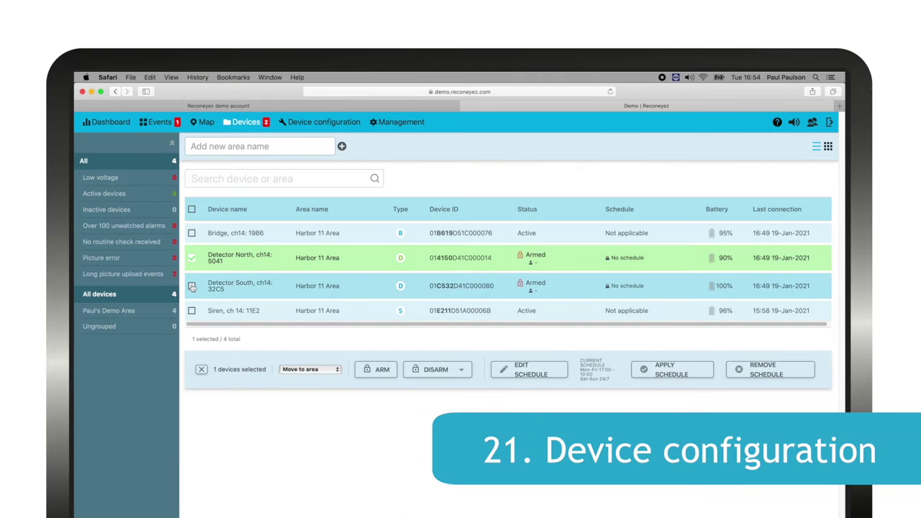
left_click(192, 286)
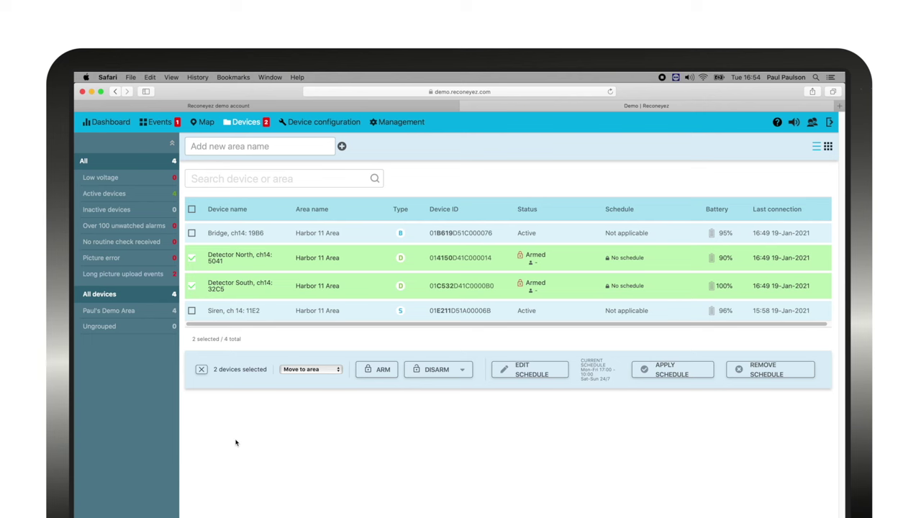
left_click(529, 372)
type("19:00")
left_click(454, 261)
type("0")
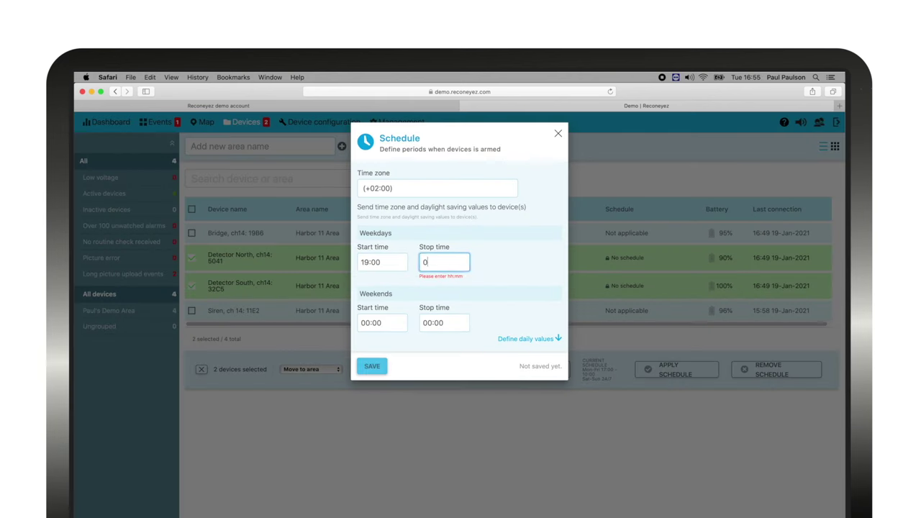
type("9:00")
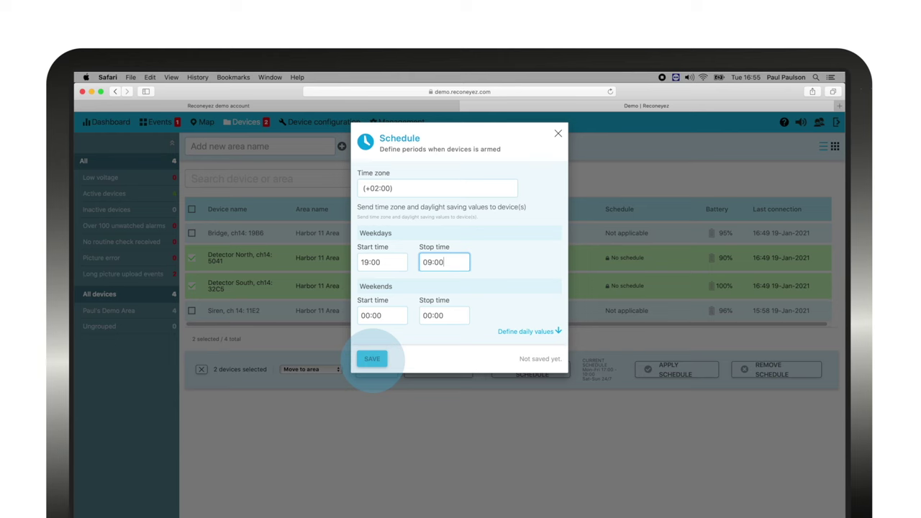
left_click(524, 331)
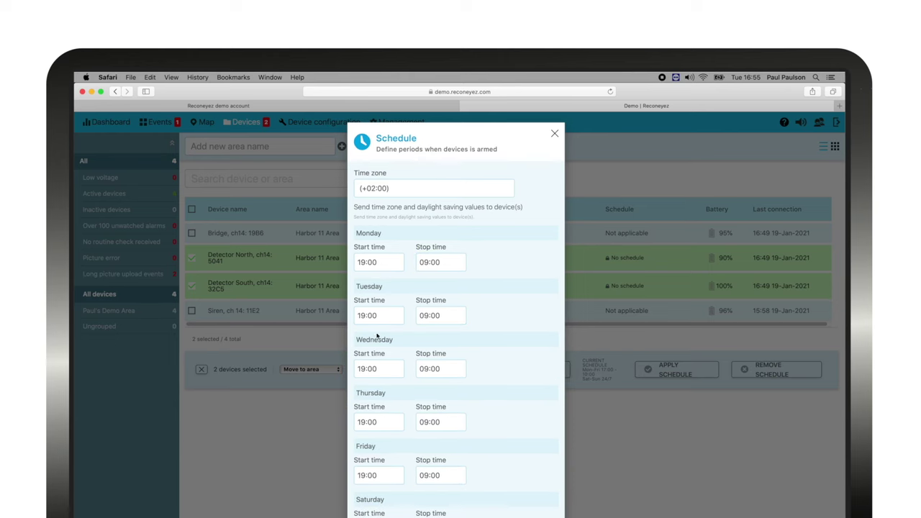
left_click(554, 133)
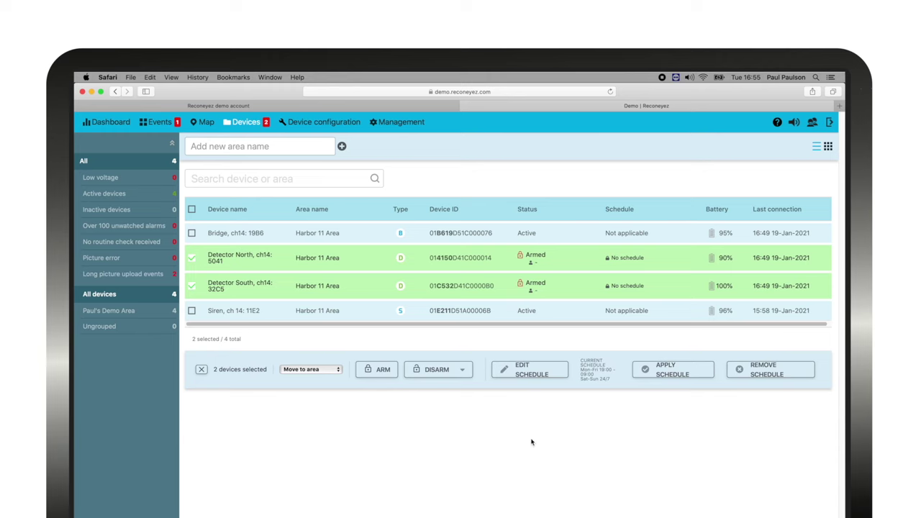
Step: Apply the edited schedule to the two selected detectors from the action bar
left_click(673, 372)
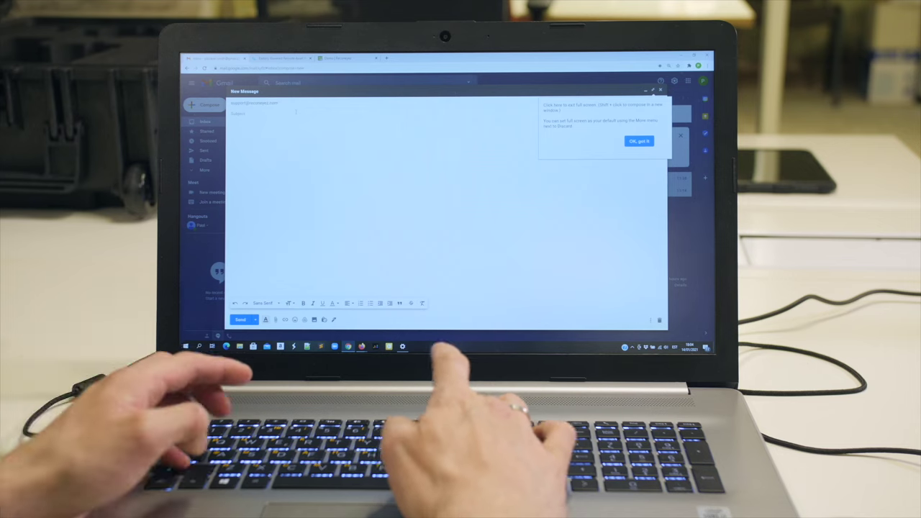
Step: Finish typing the subject line and move into the message body
type("llie Integration")
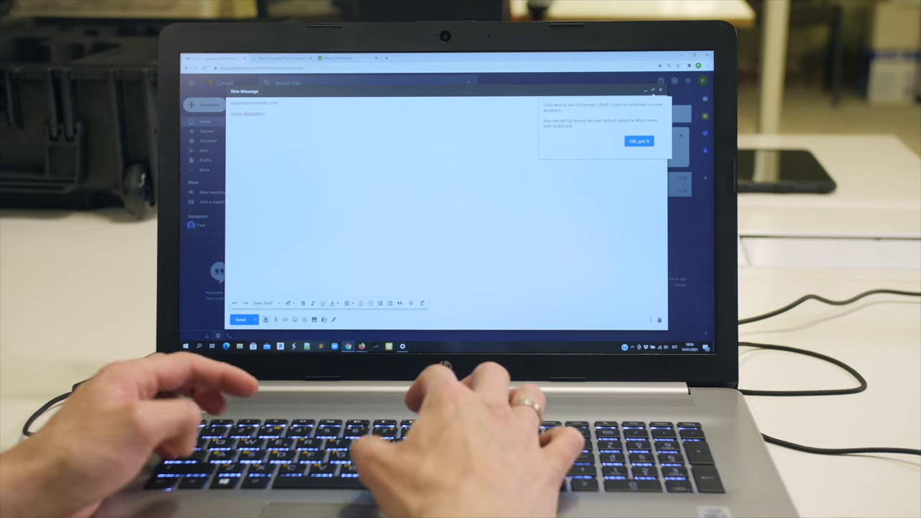
key("Tab")
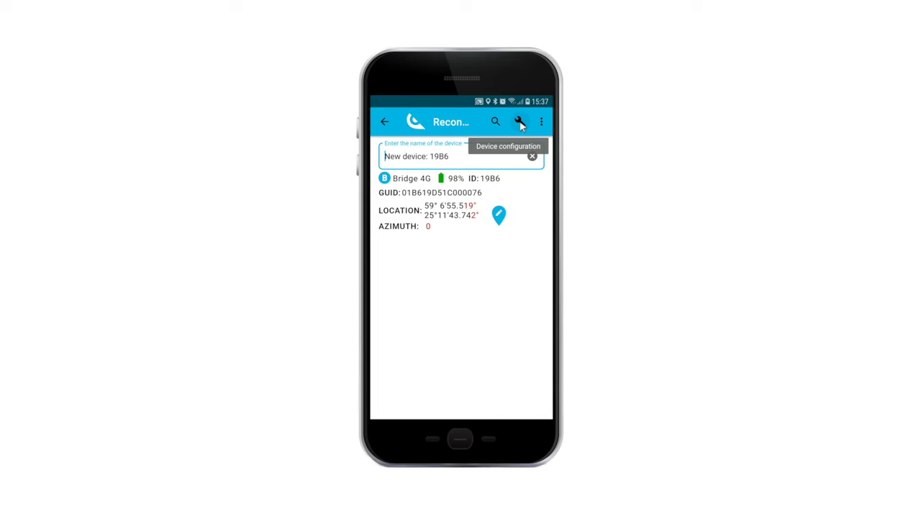
Step: Reload the bridge's configuration parameters and scroll down to Mobile RSSI and Mobile BER
left_click(520, 123)
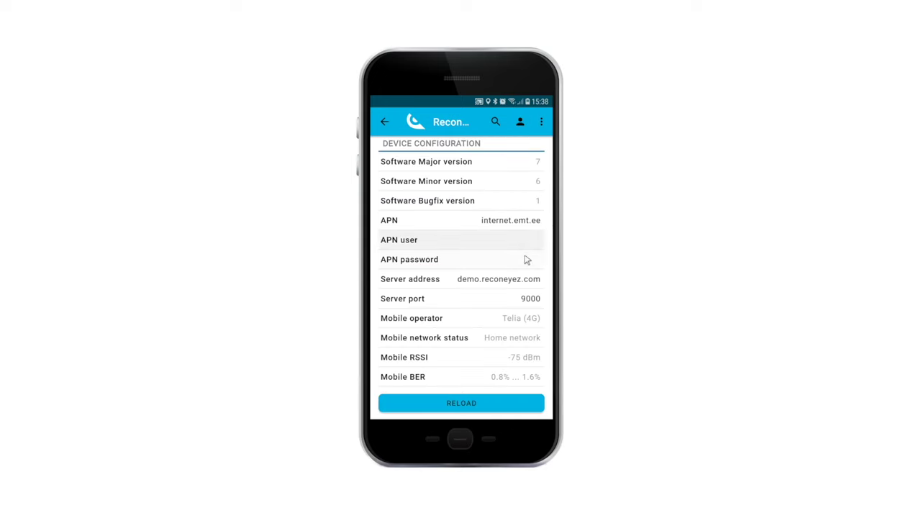
left_click(495, 405)
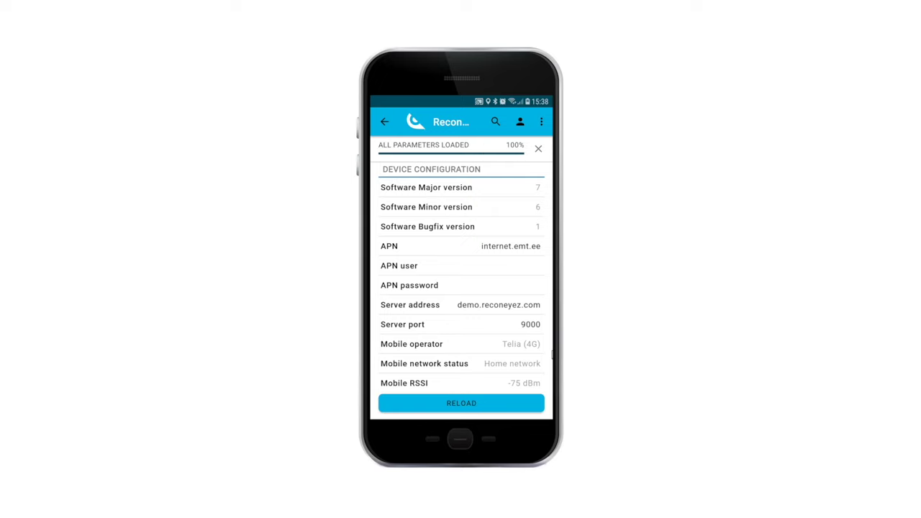
scroll(541, 340, "down", 1)
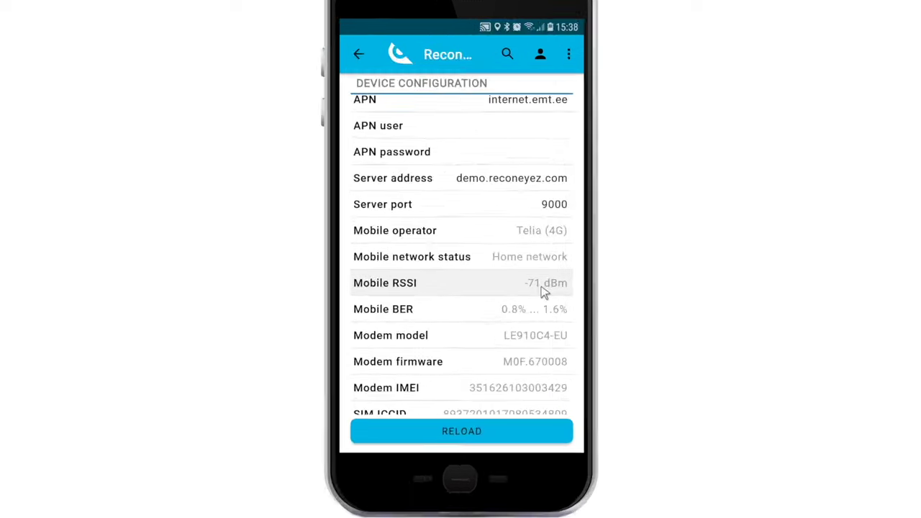
mouse_move(528, 298)
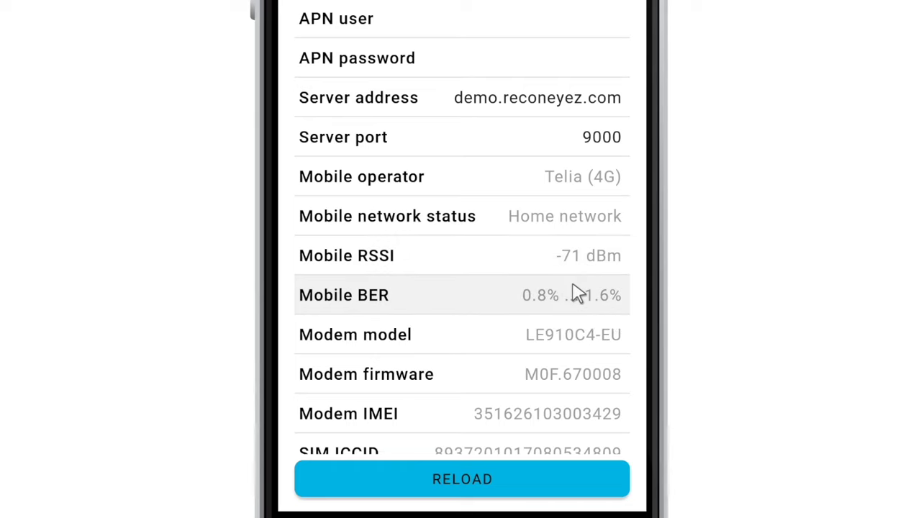
mouse_move(574, 309)
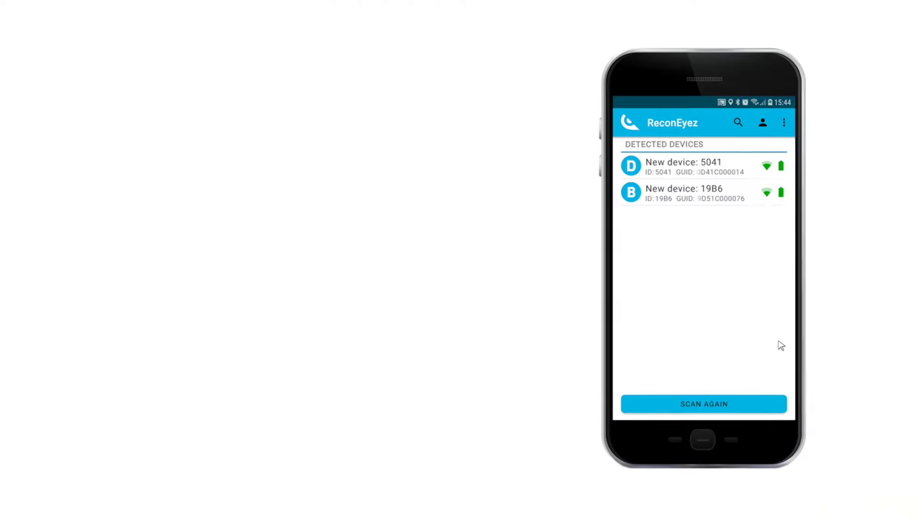
Step: Trace detector 5041's link to bridge 19B6 and check connectivity (RSSI -64, 18/18 packets)
left_click(642, 162)
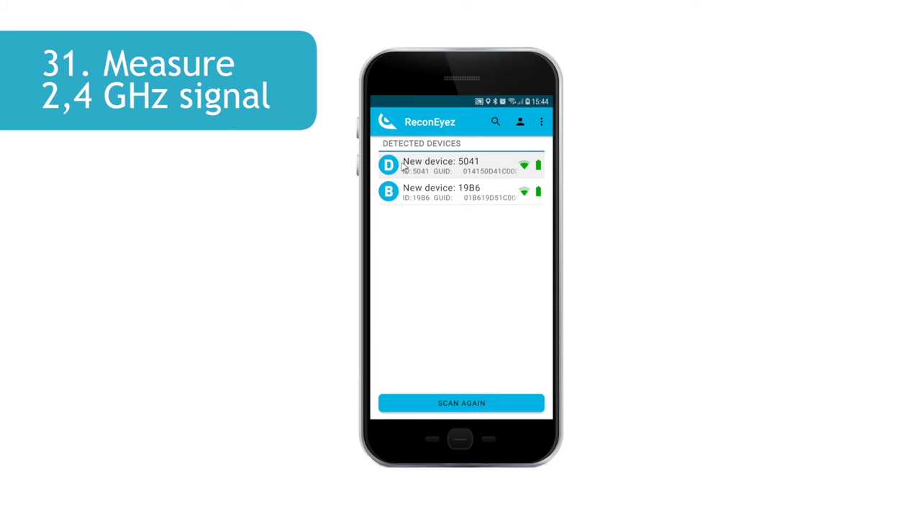
left_click(403, 167)
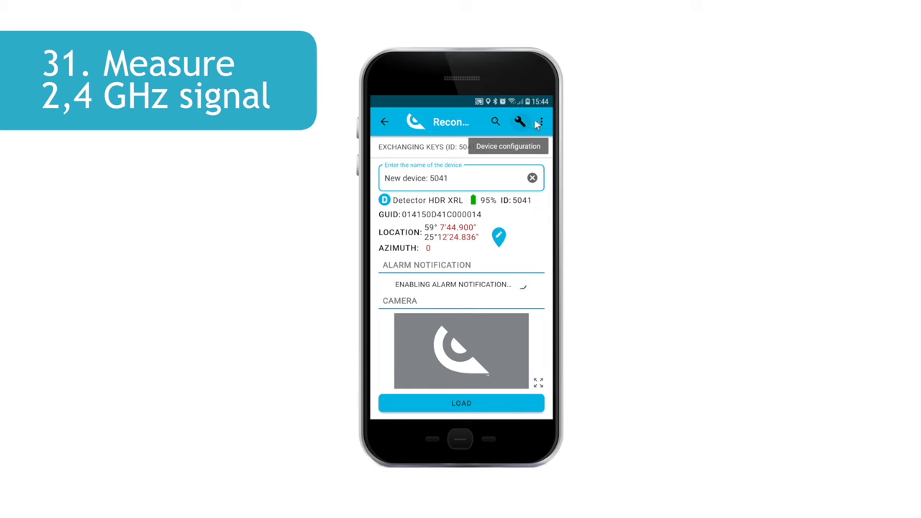
left_click(540, 122)
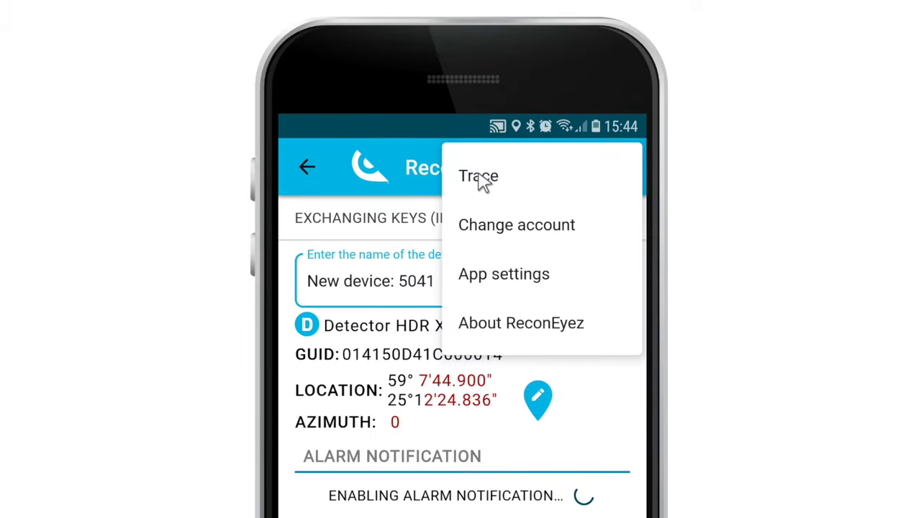
left_click(480, 178)
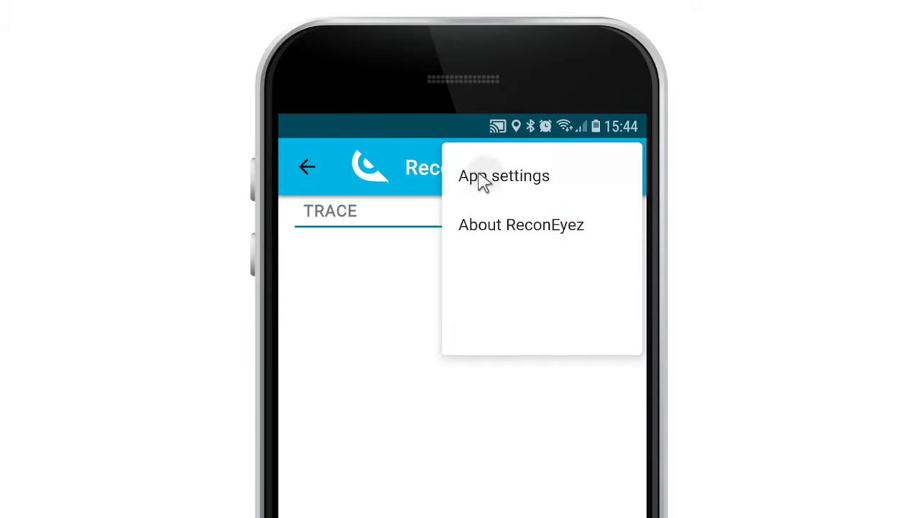
left_click(441, 380)
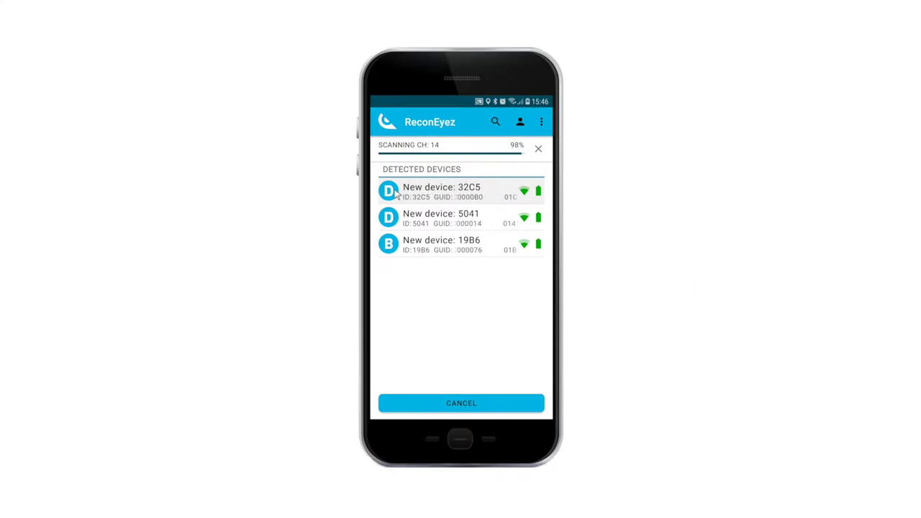
Step: Open New device: 32C5 and load a photo from its camera
left_click(396, 192)
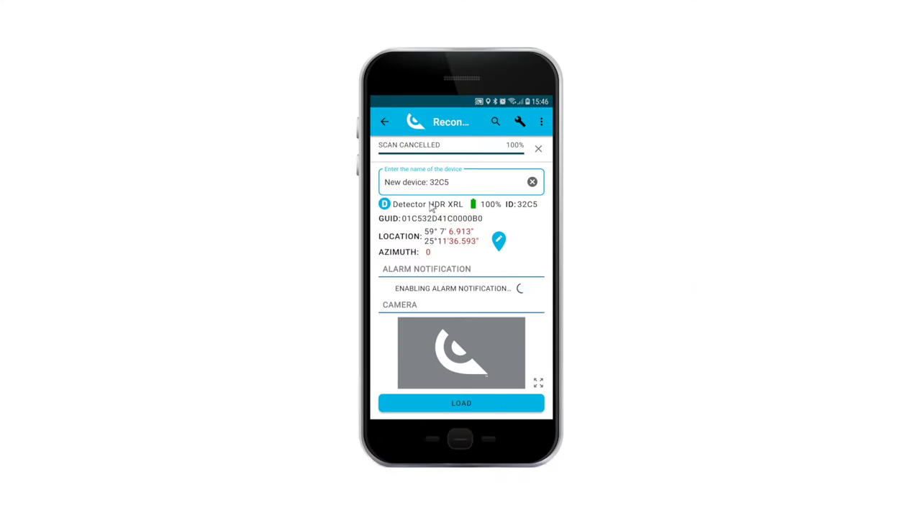
left_click(464, 404)
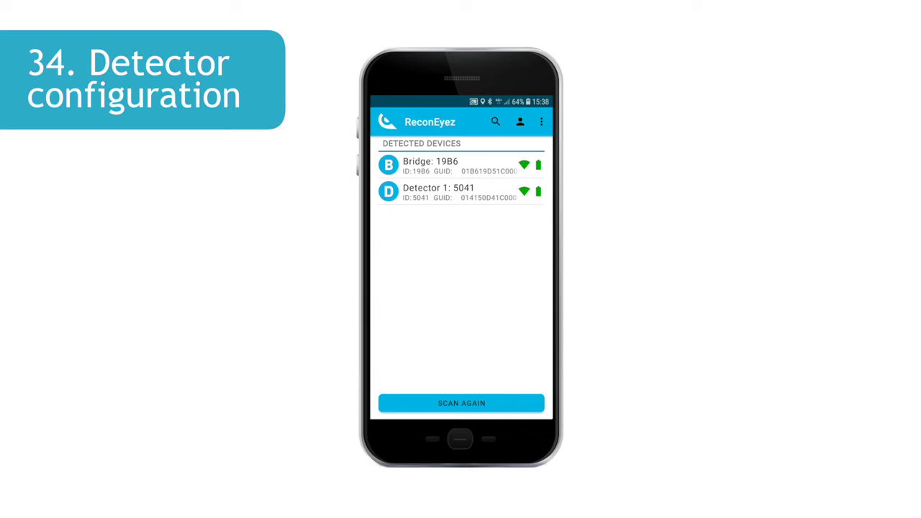
Step: In Detector 1's configuration parameters, set Tamper sensitivity to 0
left_click(432, 196)
left_click(519, 121)
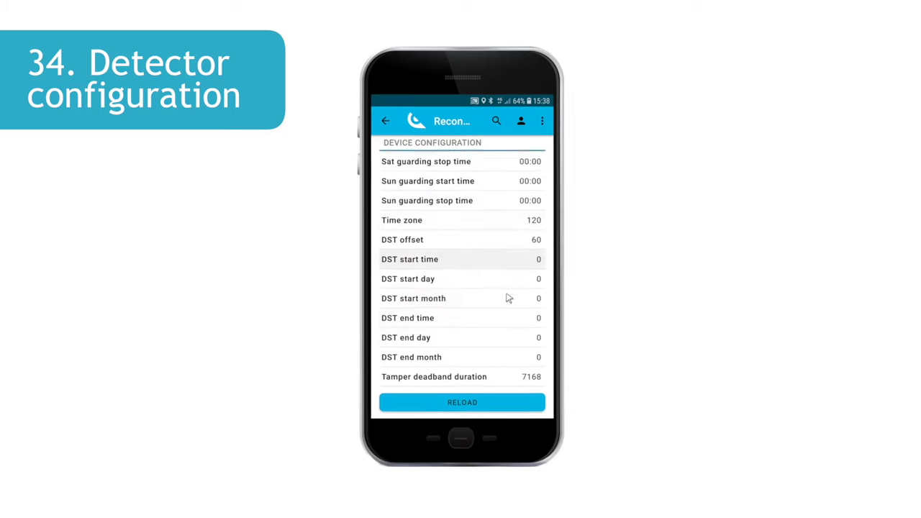
scroll(508, 298, "down", 3)
mouse_move(422, 316)
mouse_move(444, 237)
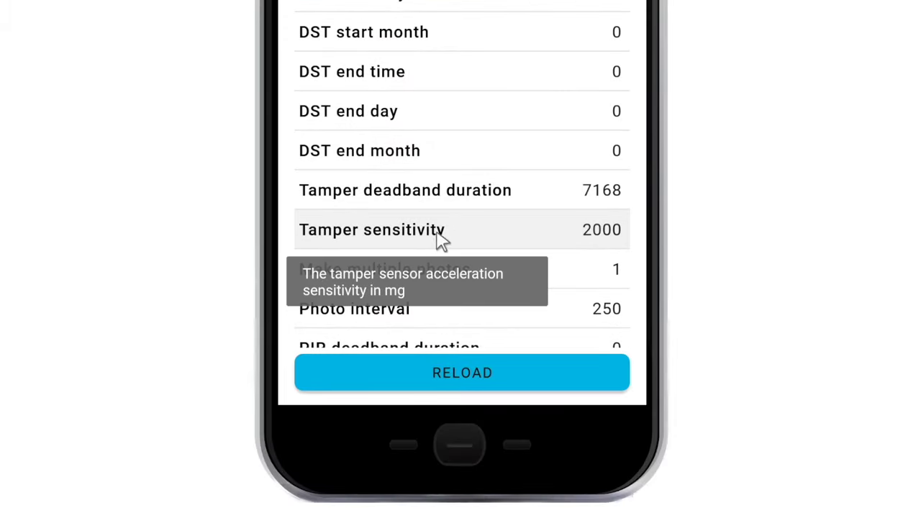
left_click(591, 232)
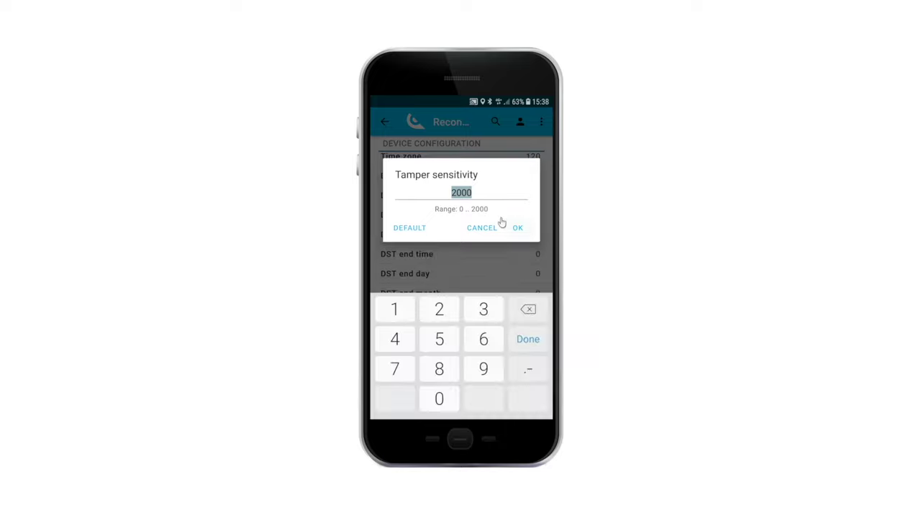
left_click(440, 397)
left_click(518, 229)
Step: Set Detector 1's PIR deadband duration to 10000 and save it
scroll(516, 333, "down", 3)
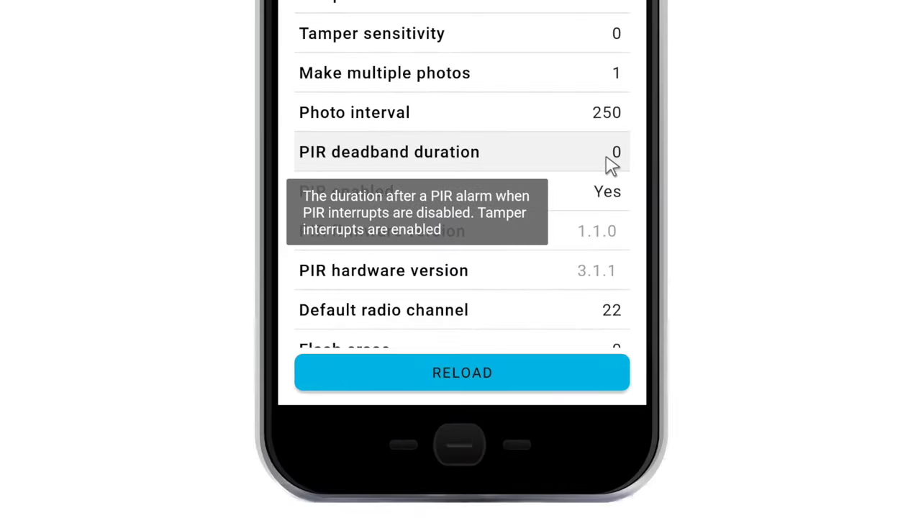
left_click(614, 157)
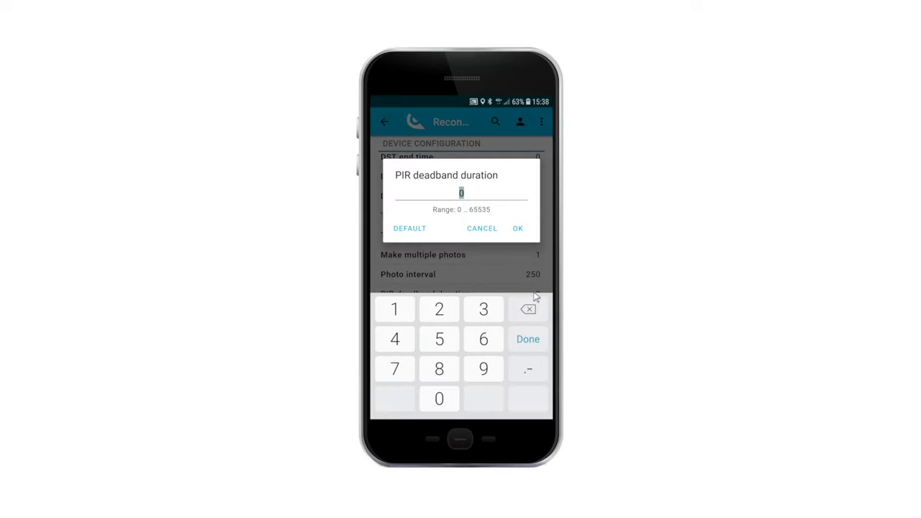
left_click(405, 312)
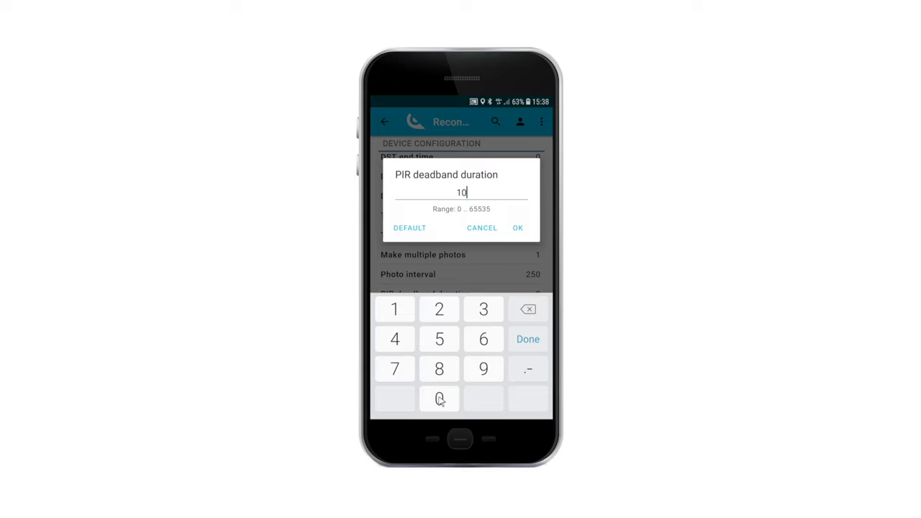
left_click(440, 400)
left_click(440, 400)
left_click(440, 400)
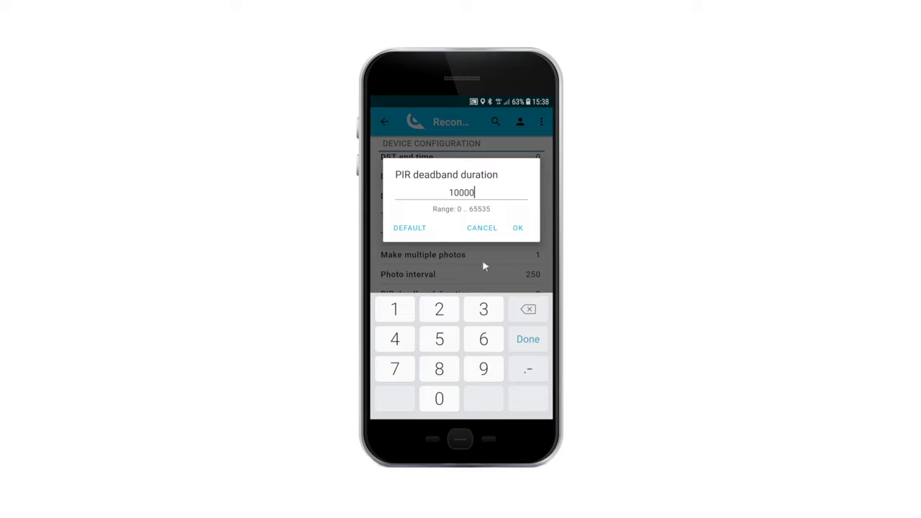
left_click(515, 228)
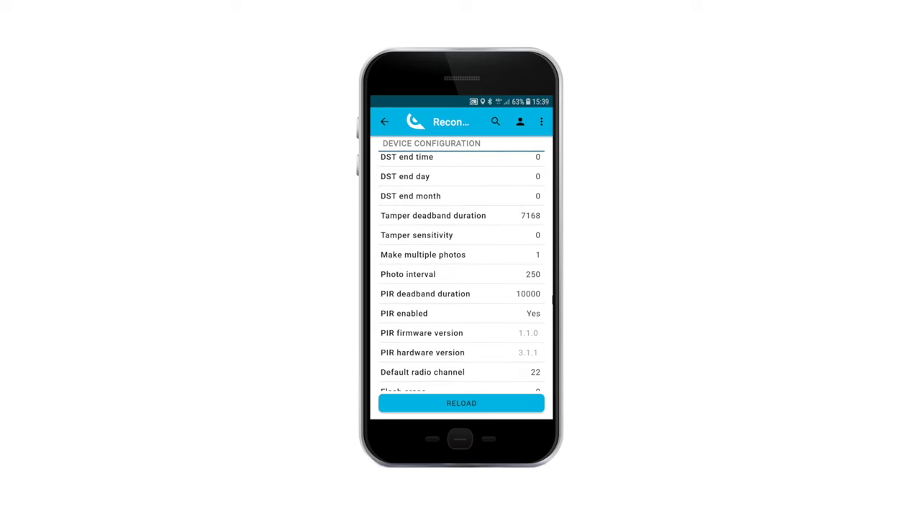
mouse_move(532, 296)
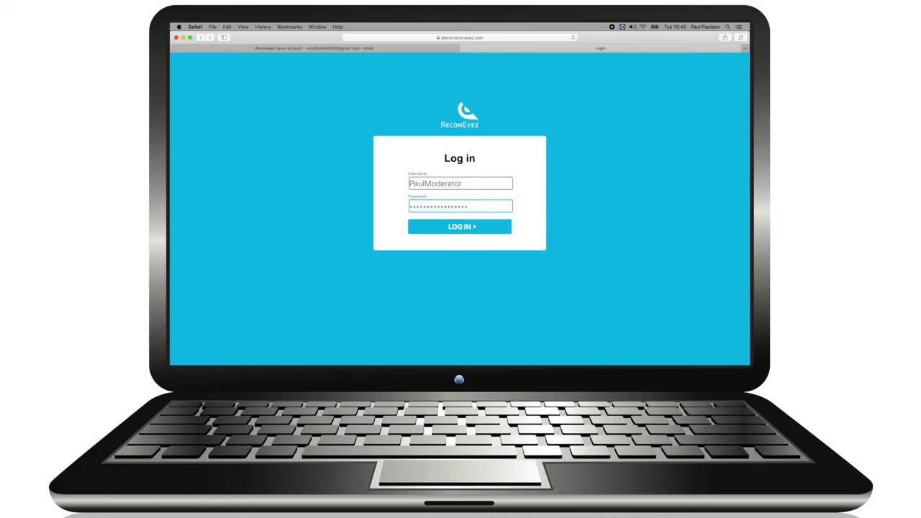
Step: Log in, toggle the movement detection area on and off twice, and view the last footbridge photo
key("Return")
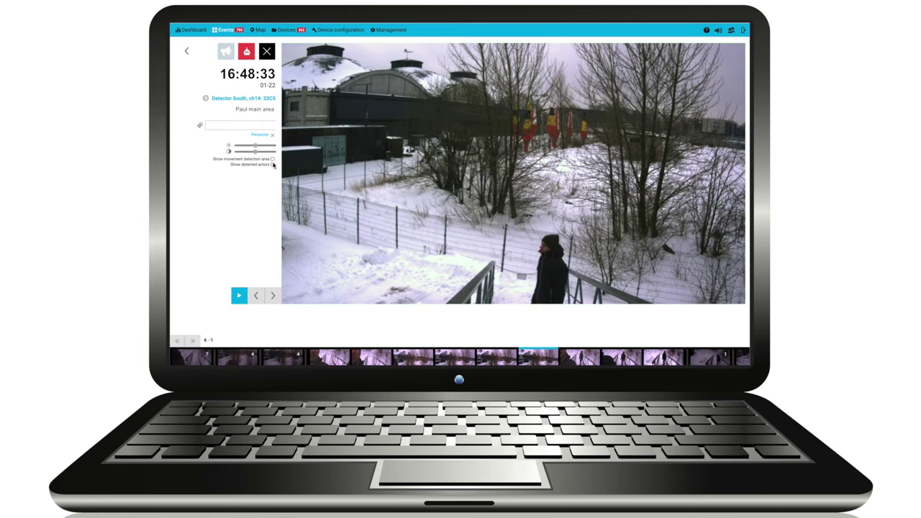
left_click(273, 160)
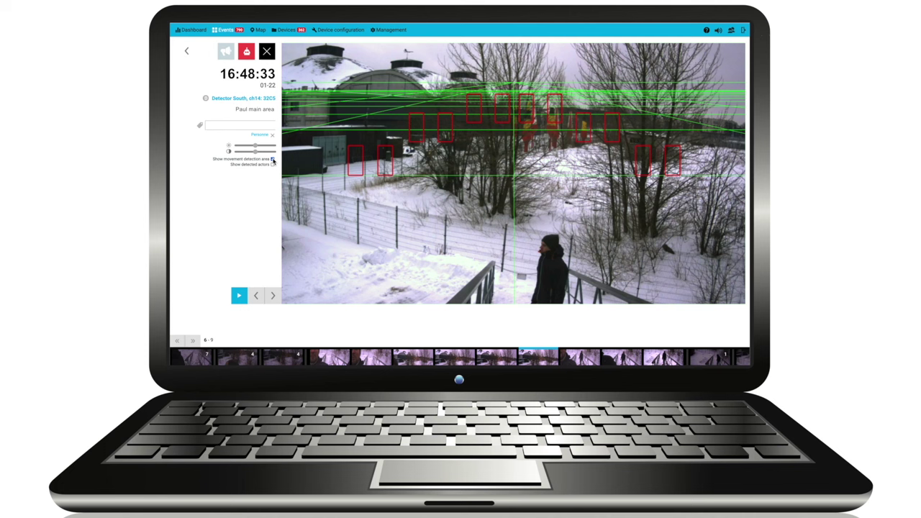
left_click(272, 160)
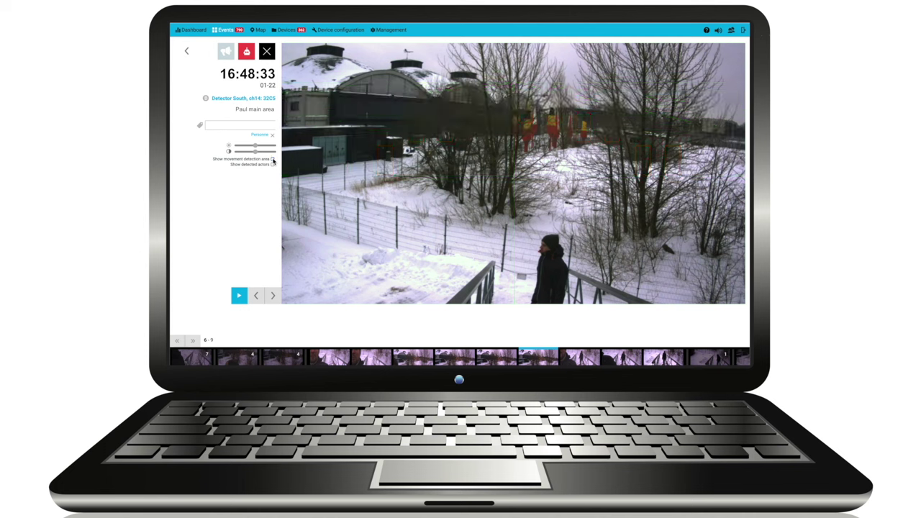
left_click(273, 160)
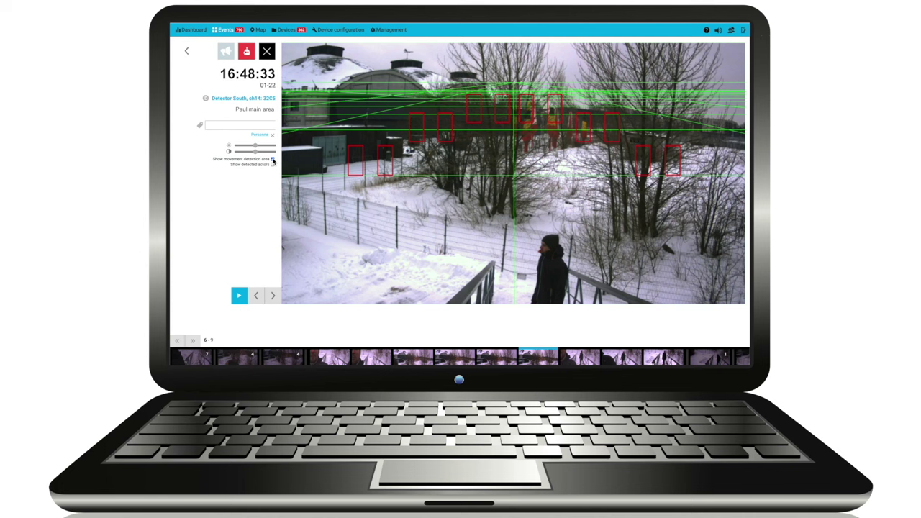
left_click(273, 160)
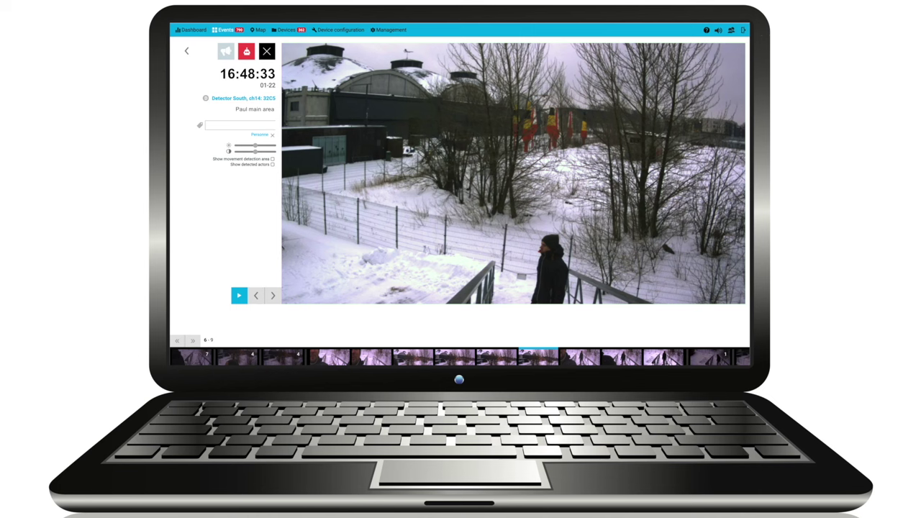
left_click(664, 356)
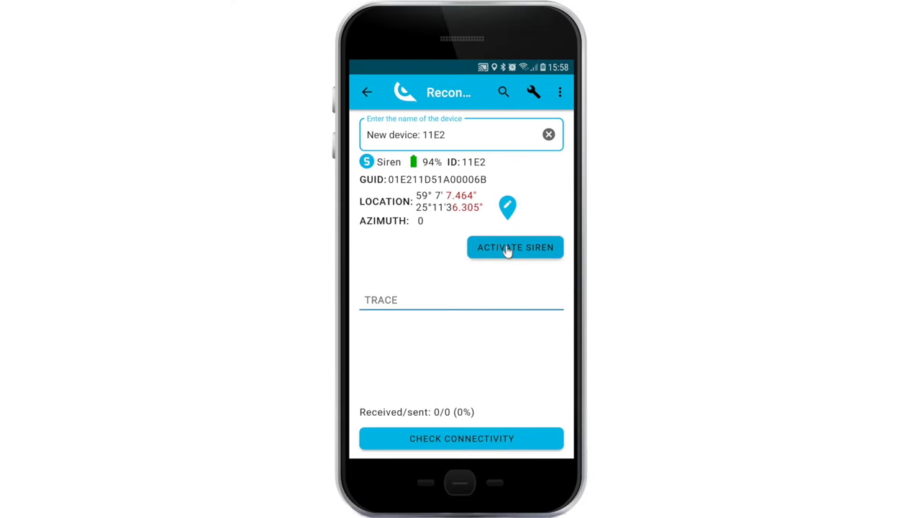
Step: Activate siren 11E2 and confirm past the 'Siren is very loud' warning
left_click(510, 249)
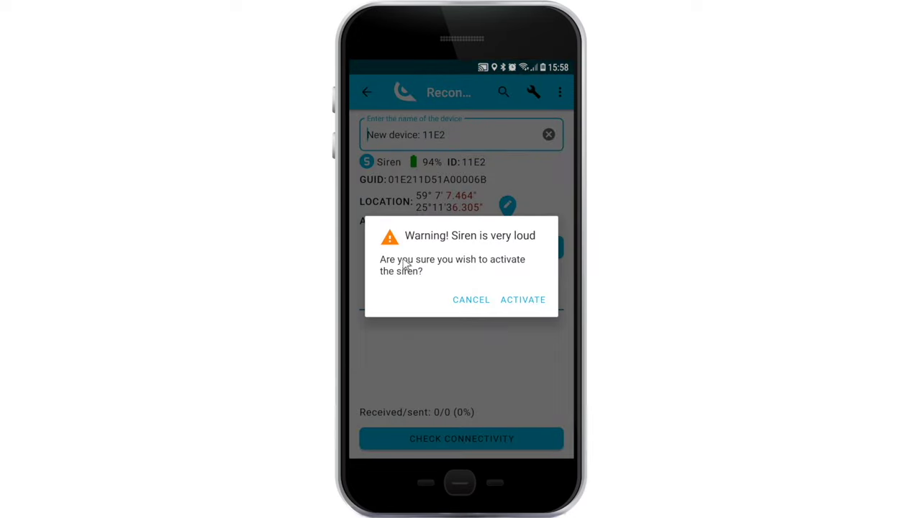
left_click(519, 302)
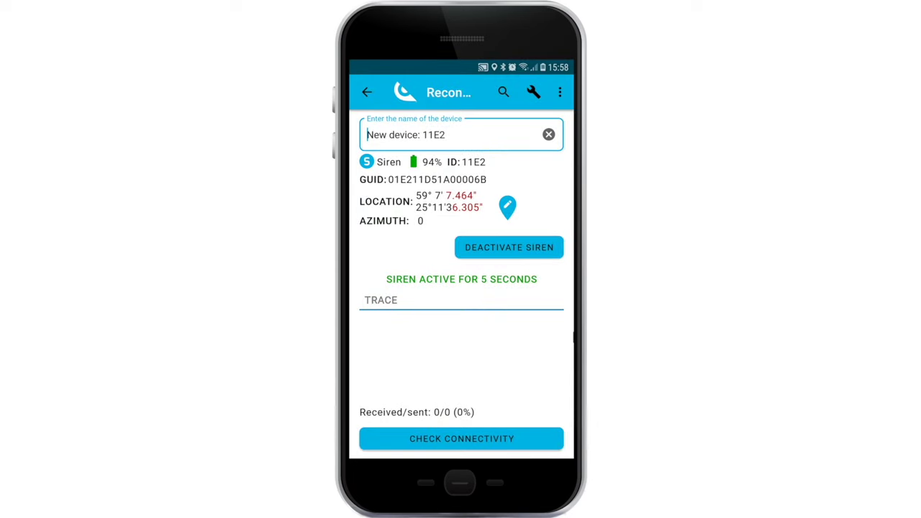